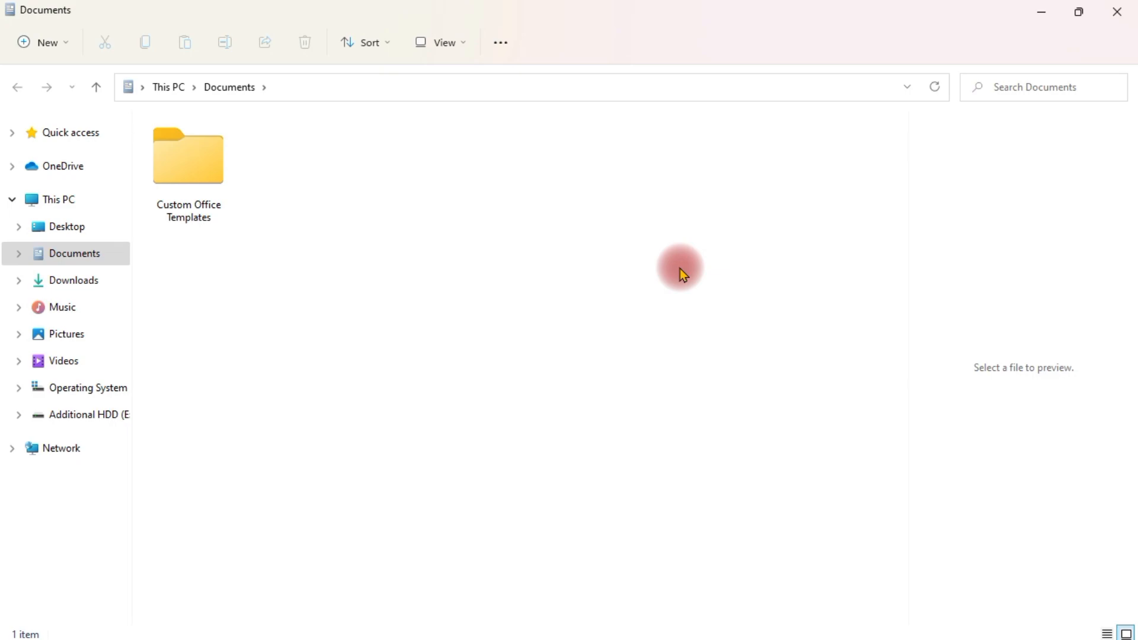
Create a new Microsoft Access Database file in the Documents folder
right_click(461, 200)
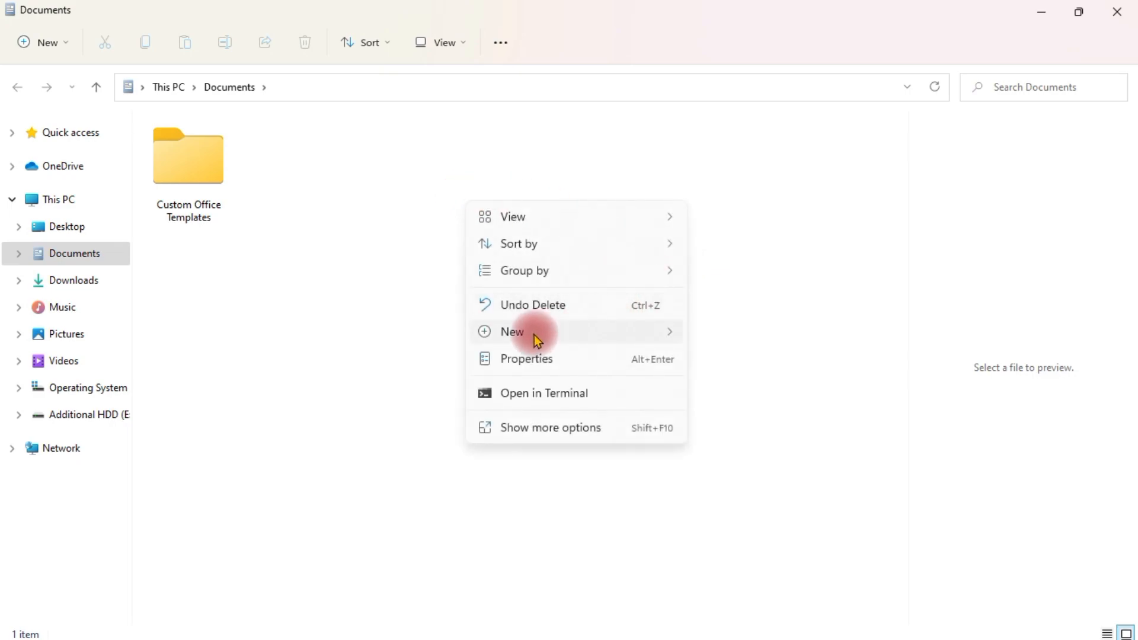
mouse_move(536, 338)
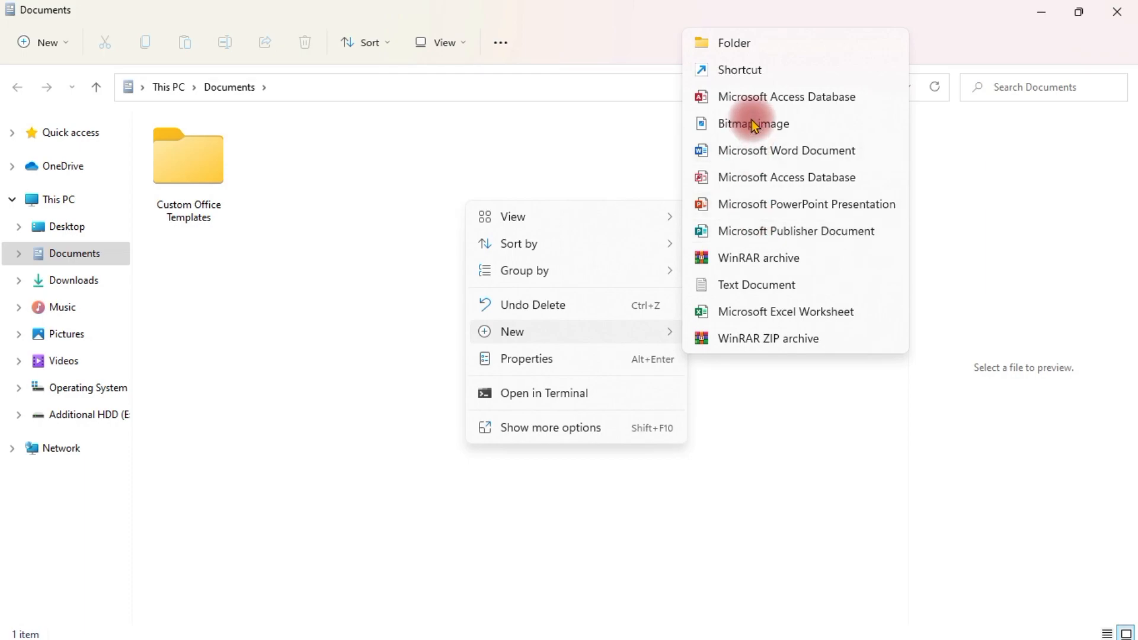
left_click(760, 98)
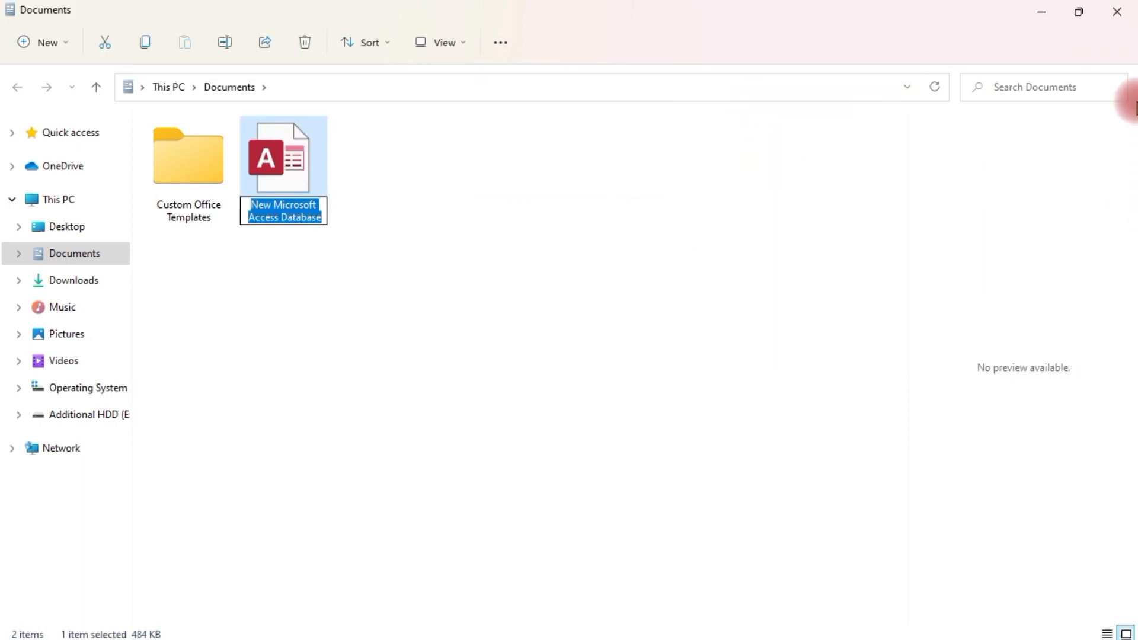
Name the database SMART LEARNING followed by the author's name and open it in Access
type("SMART EK")
key("BackSpace")
key("BackSpace")
type("LEARNING")
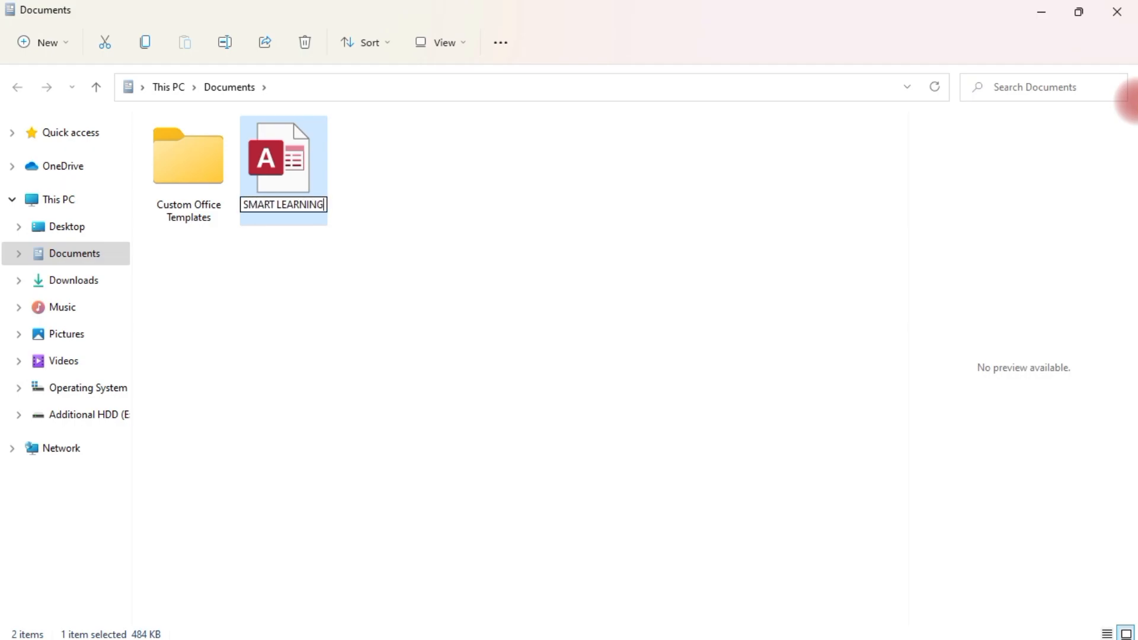
type(" VINAYAK TINGLOO")
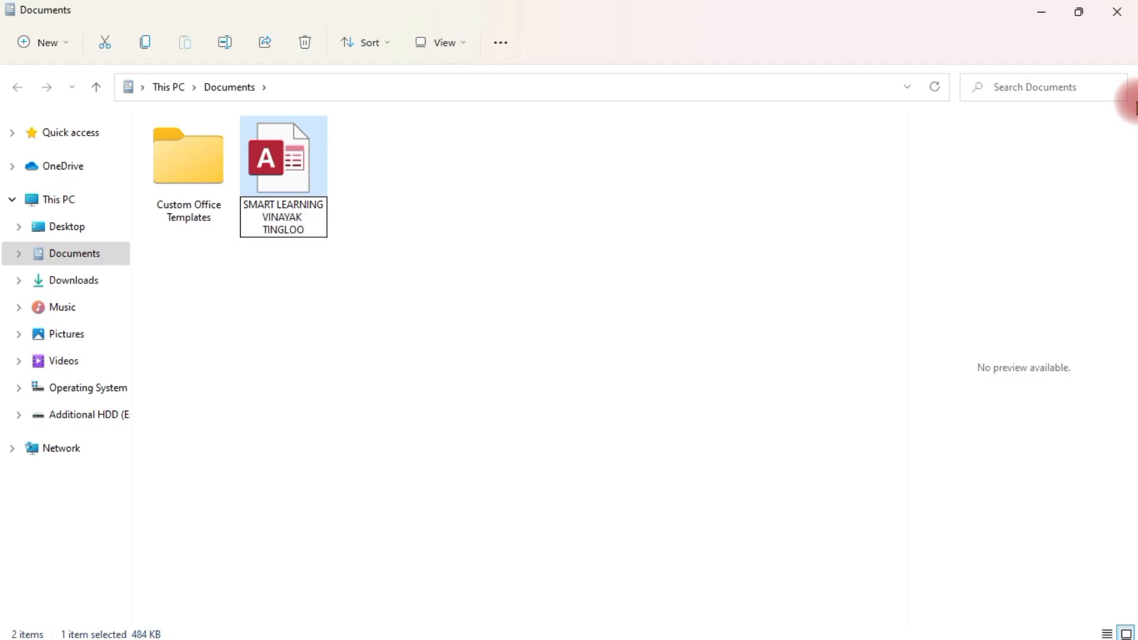
key("Return")
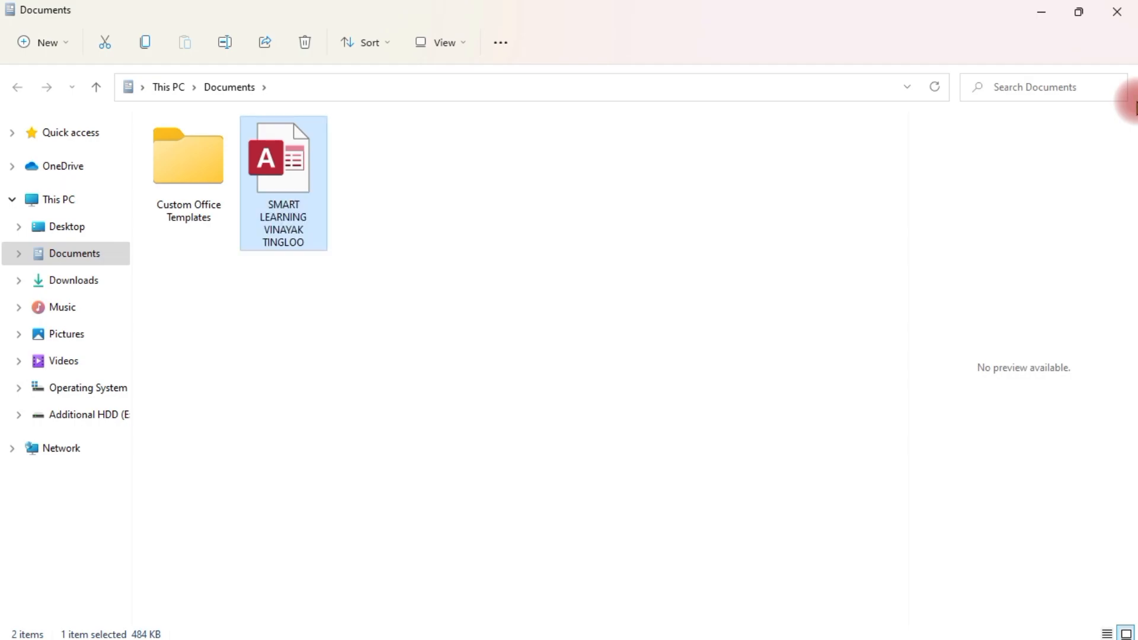
left_click(557, 317)
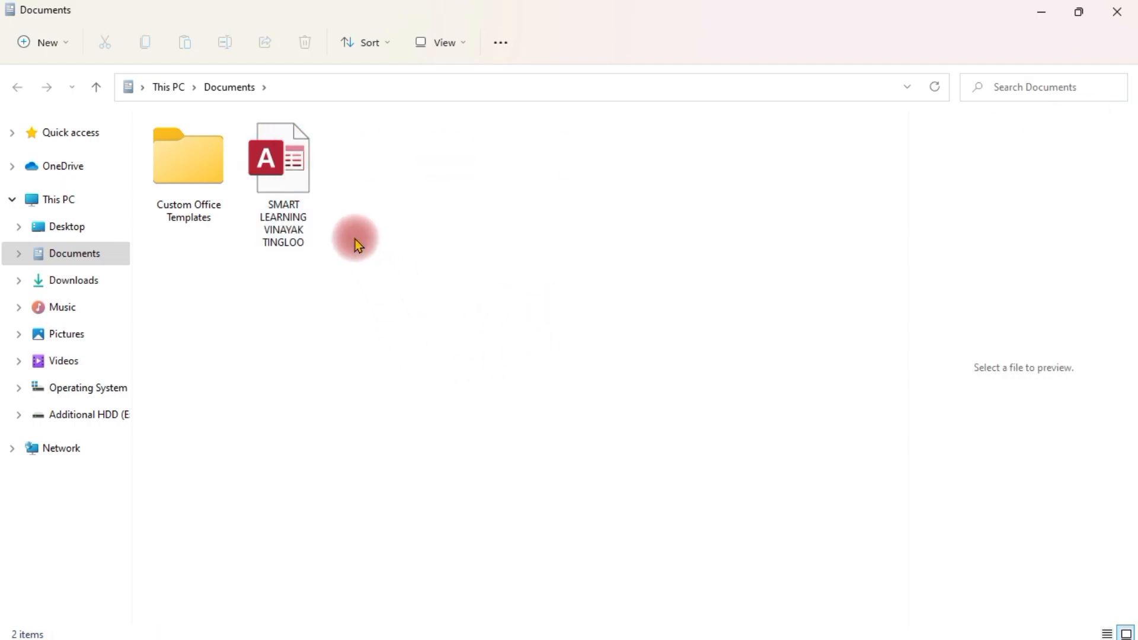
double_click(298, 186)
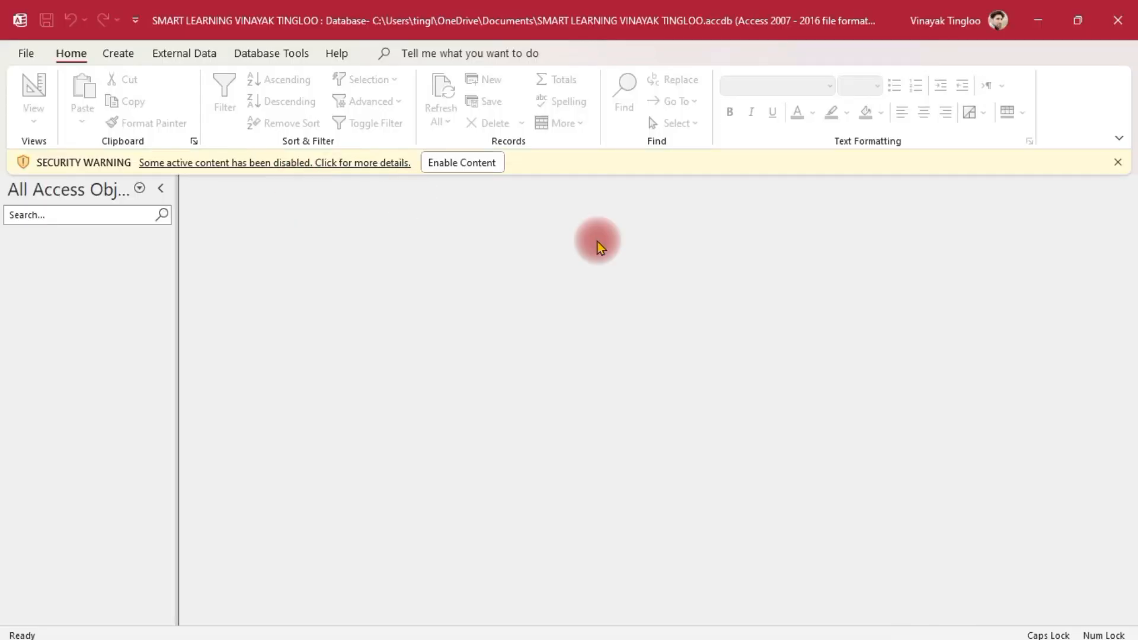
Enable the SMART LEARNING database's content from the yellow Security Warning bar
left_click(474, 162)
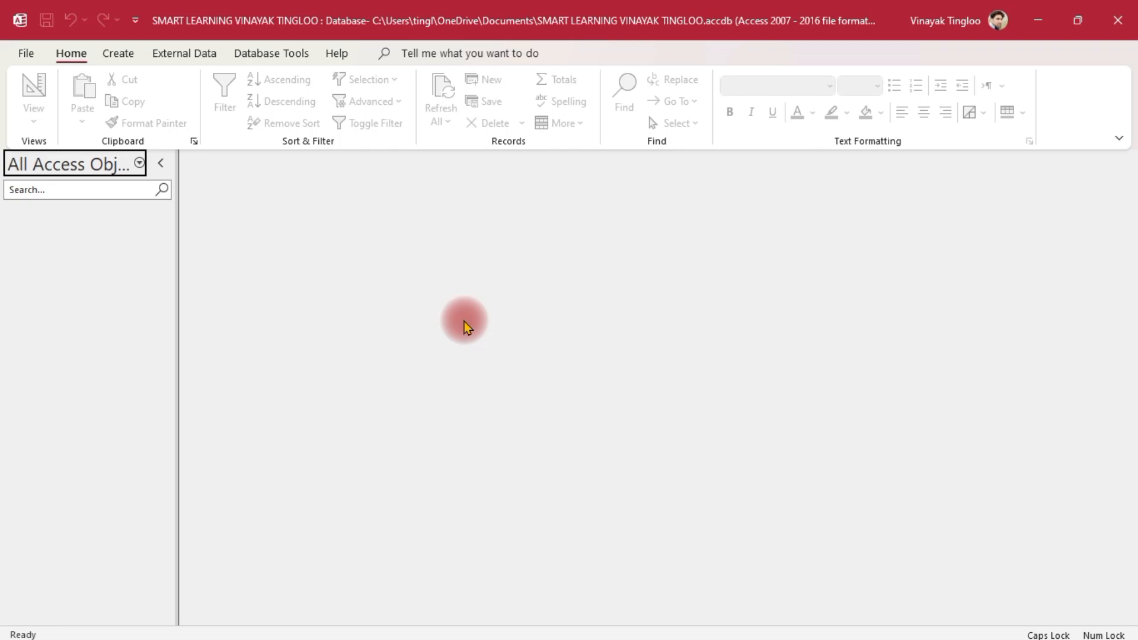
Add a New Microsoft Word Document to Documents, keeping its default name
left_click(1038, 20)
left_click(515, 337)
right_click(616, 359)
mouse_move(592, 482)
left_click(797, 283)
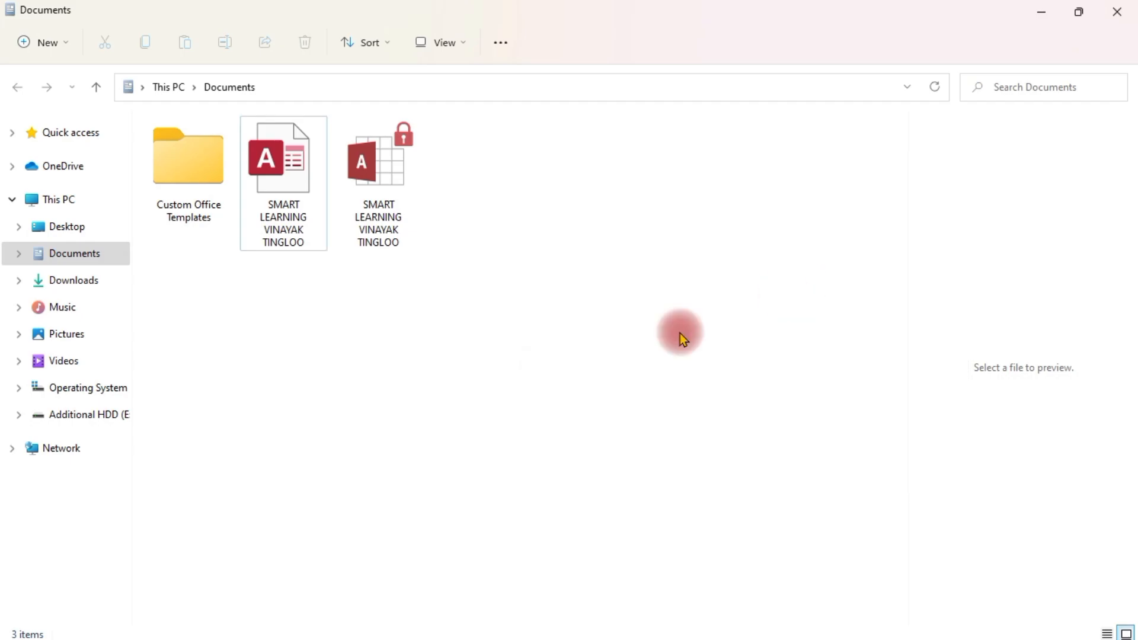
left_click(598, 372)
Open the Word document, dismiss the Office notice, close Word and return to Access
left_click(269, 155)
double_click(270, 156)
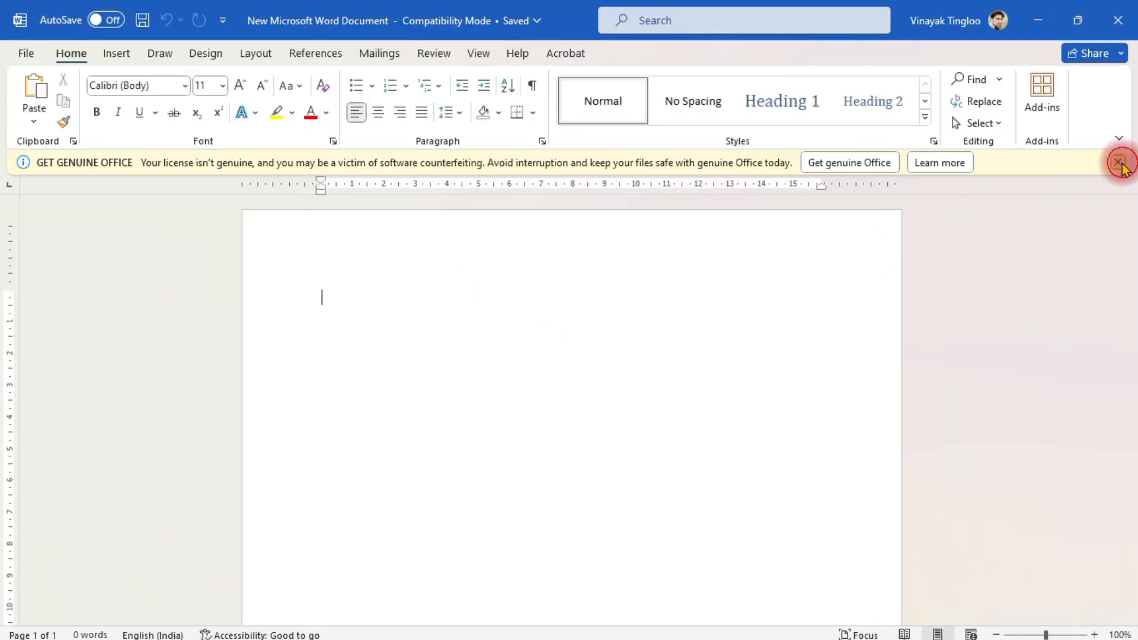
left_click(1119, 163)
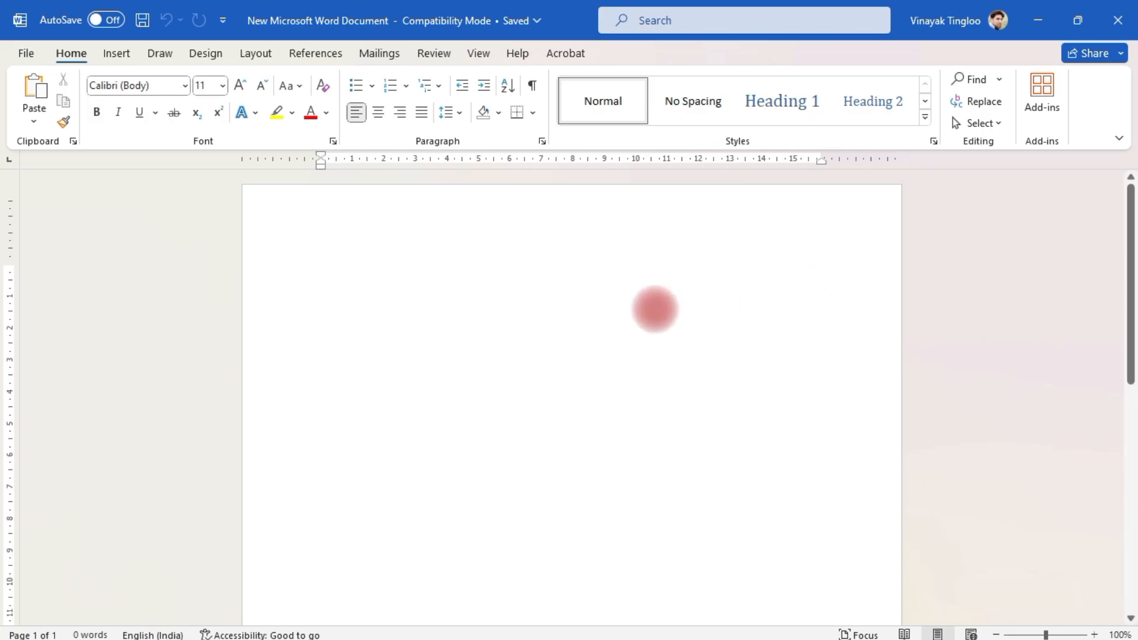
left_click(1117, 20)
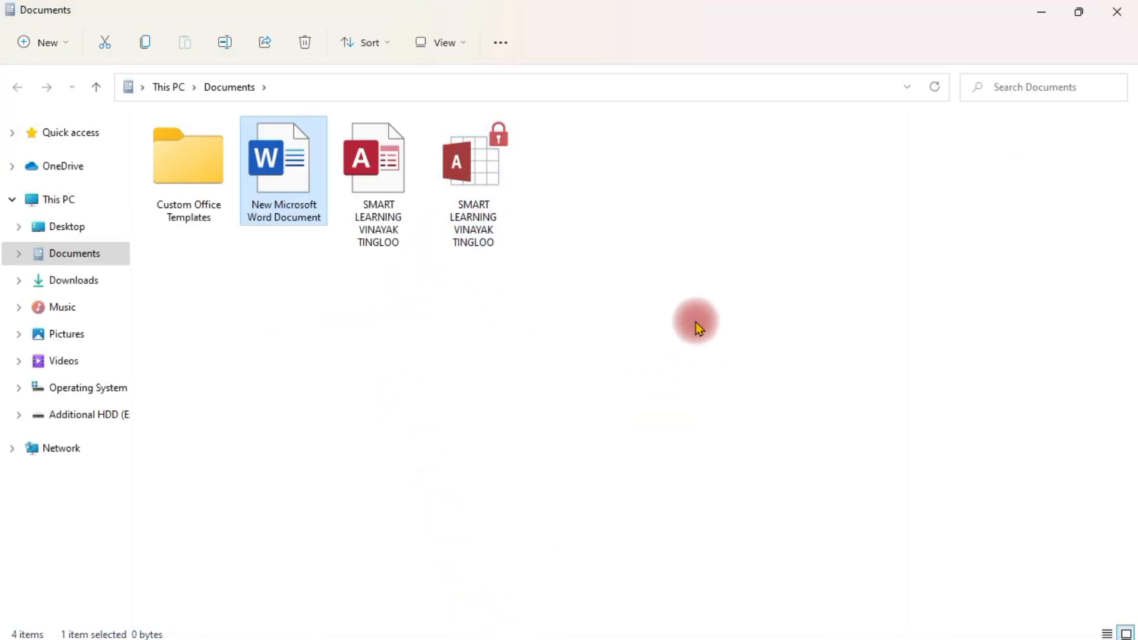
key("alt+Tab")
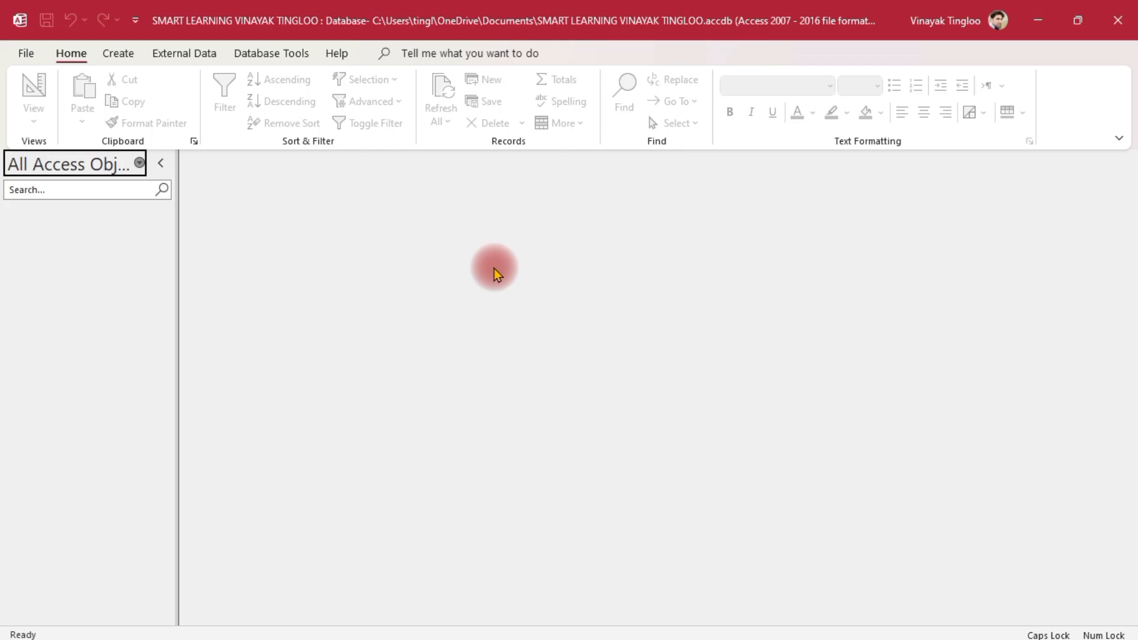
Create a blank database with the default name Database1
key("ctrl+n")
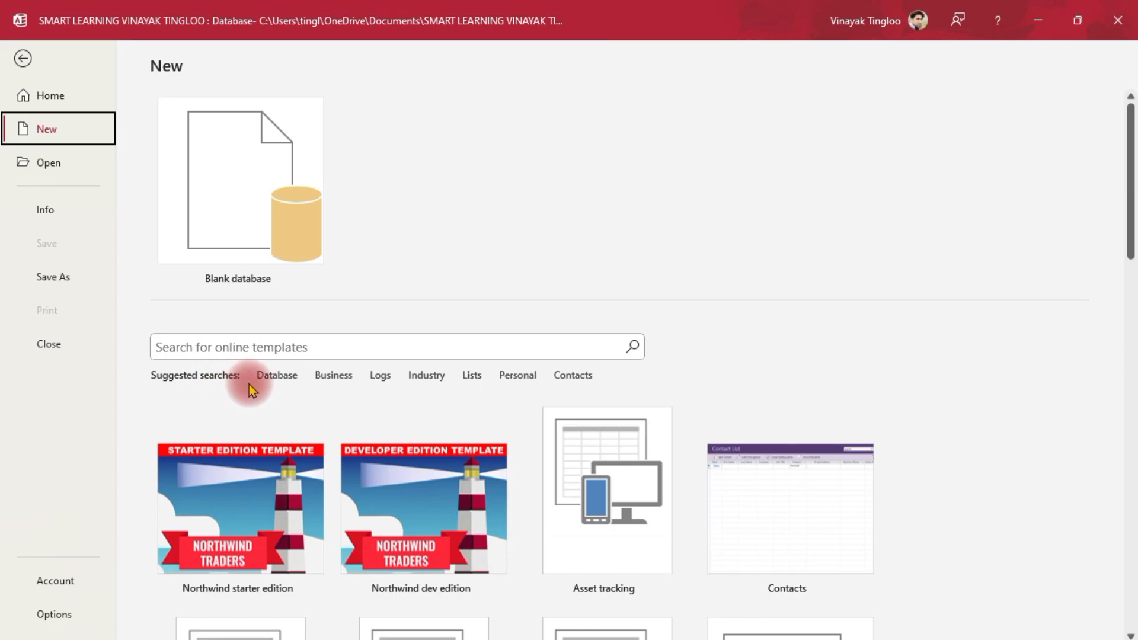
scroll(248, 384, "down", 9)
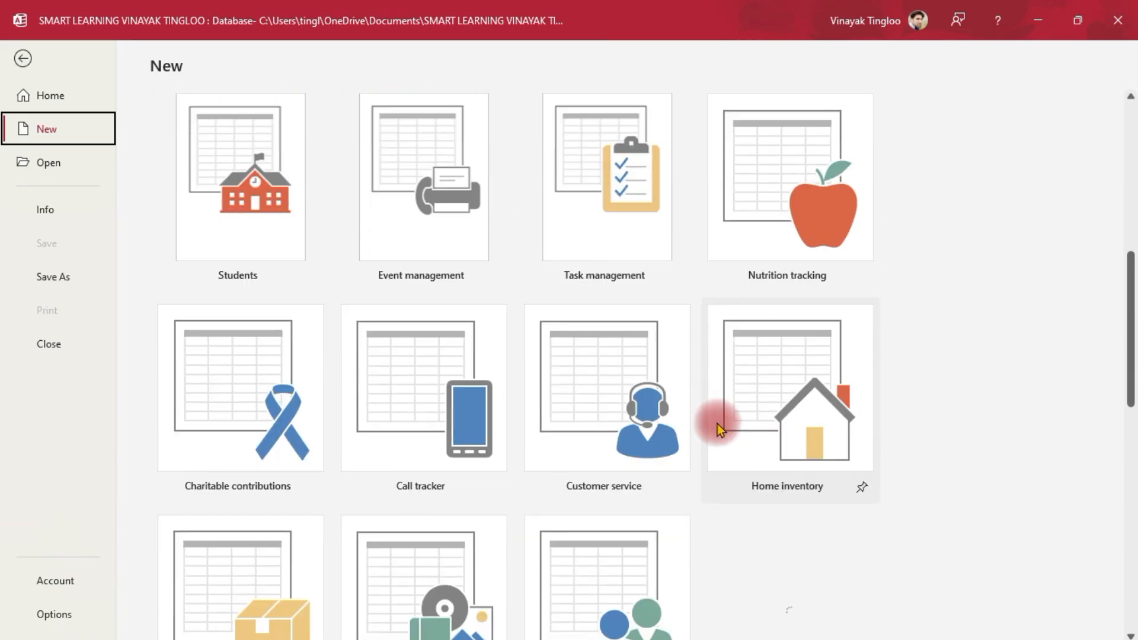
scroll(717, 424, "up", 9)
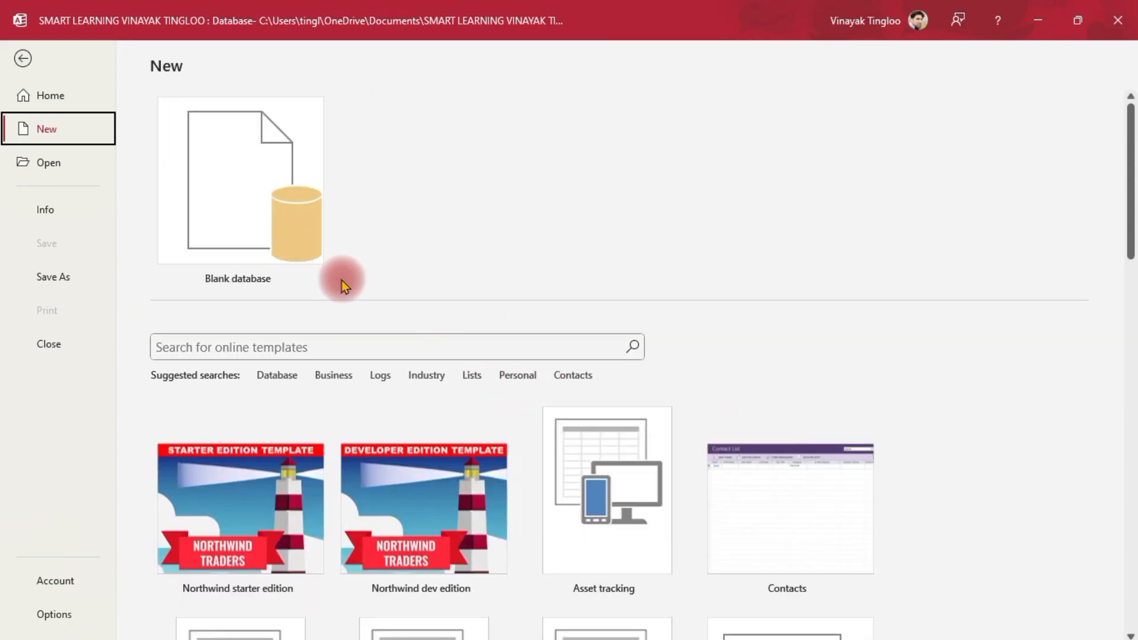
left_click(272, 186)
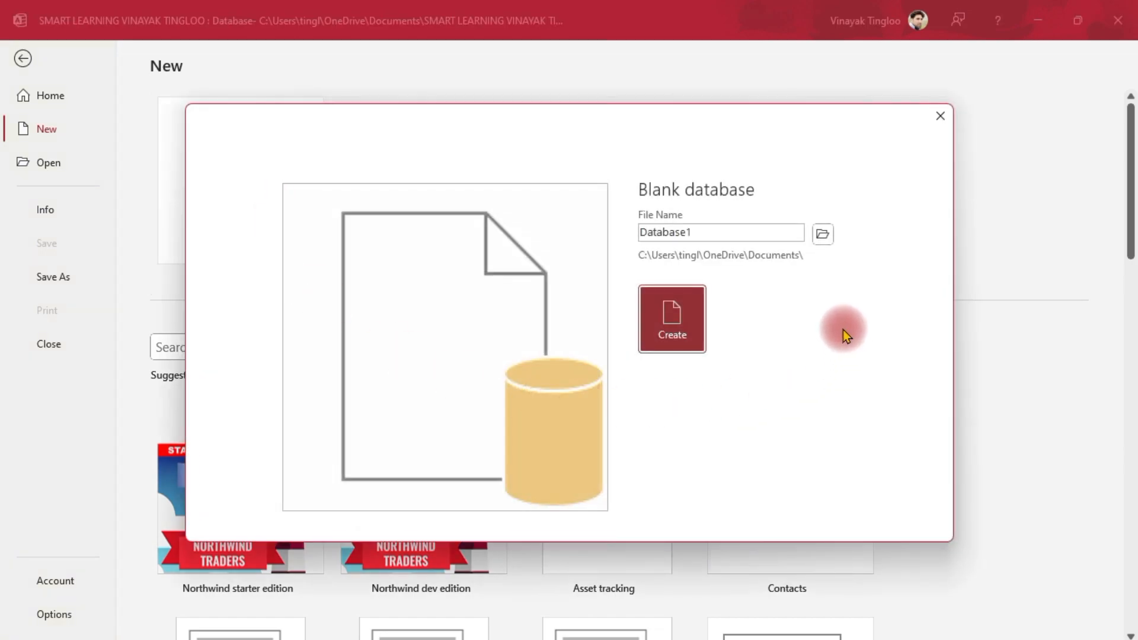
double_click(707, 230)
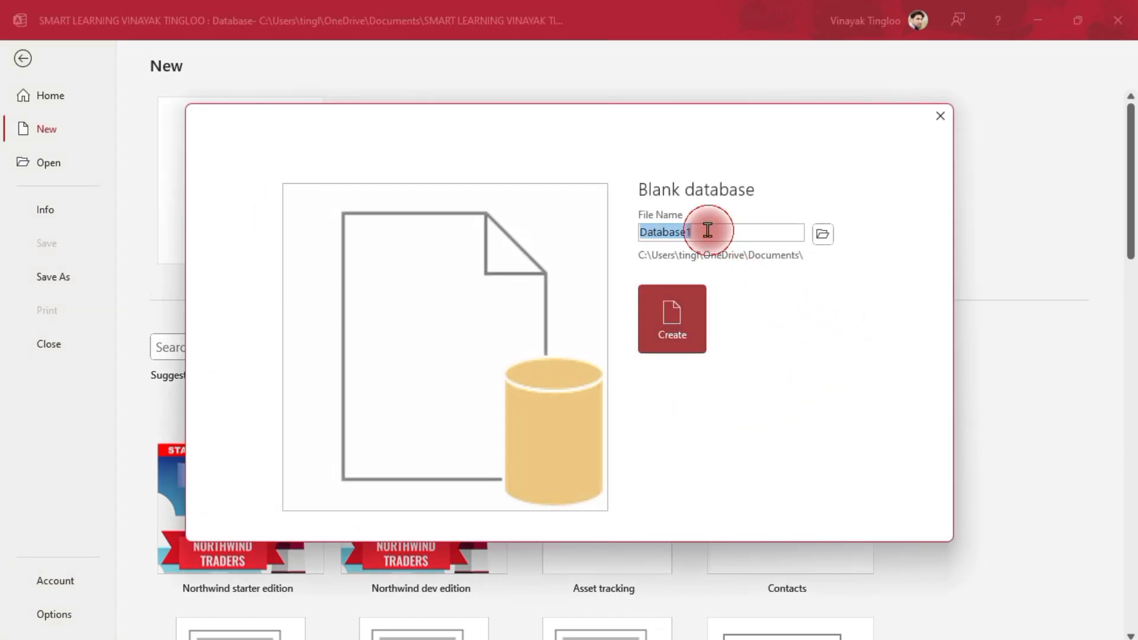
left_click(667, 320)
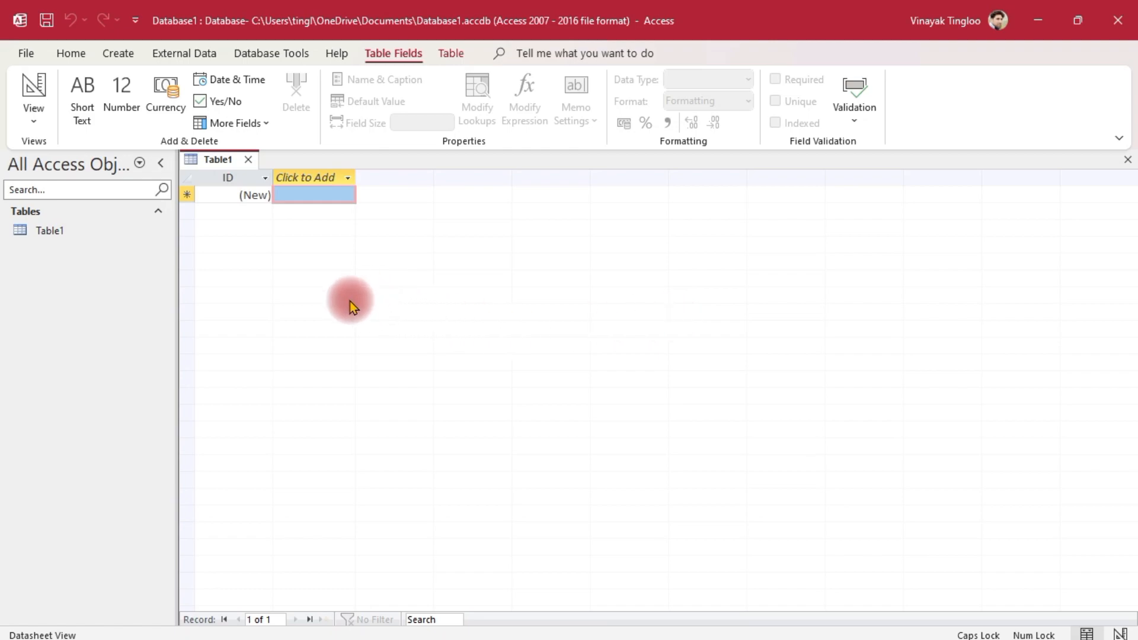
Try deleting Database1 from Documents, then switch to its Access window
left_click(1037, 20)
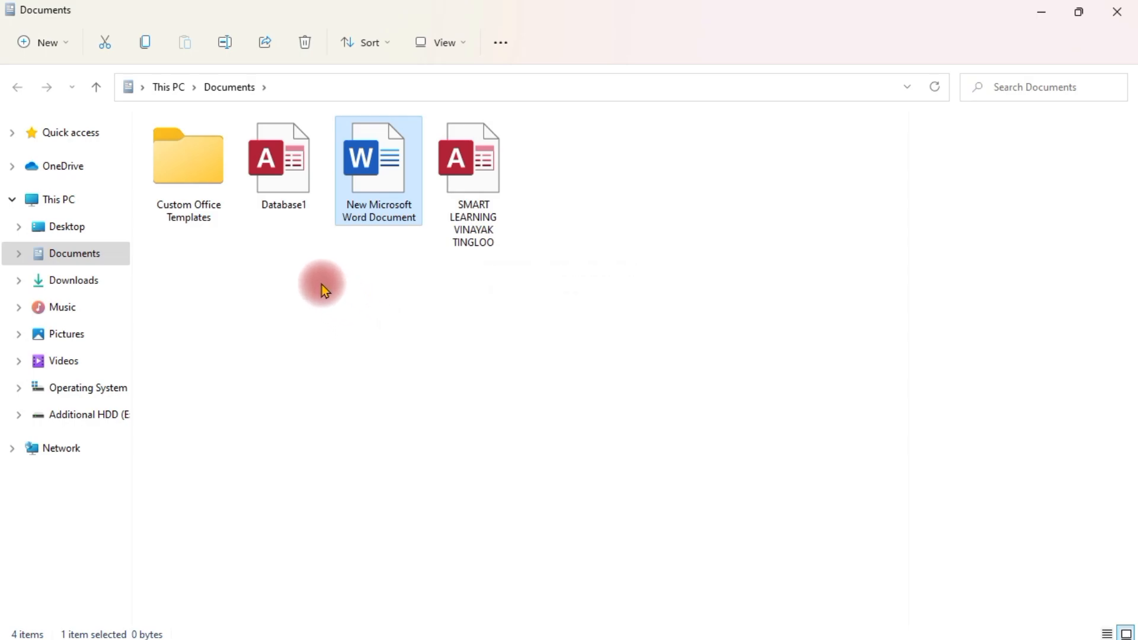
left_click(283, 166)
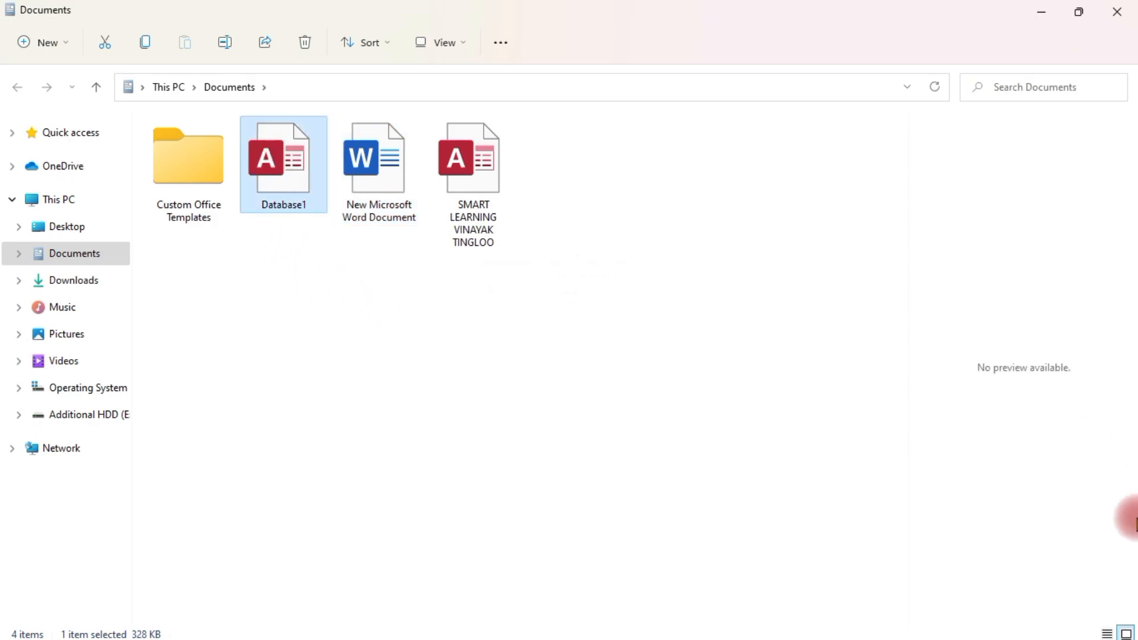
key("Delete")
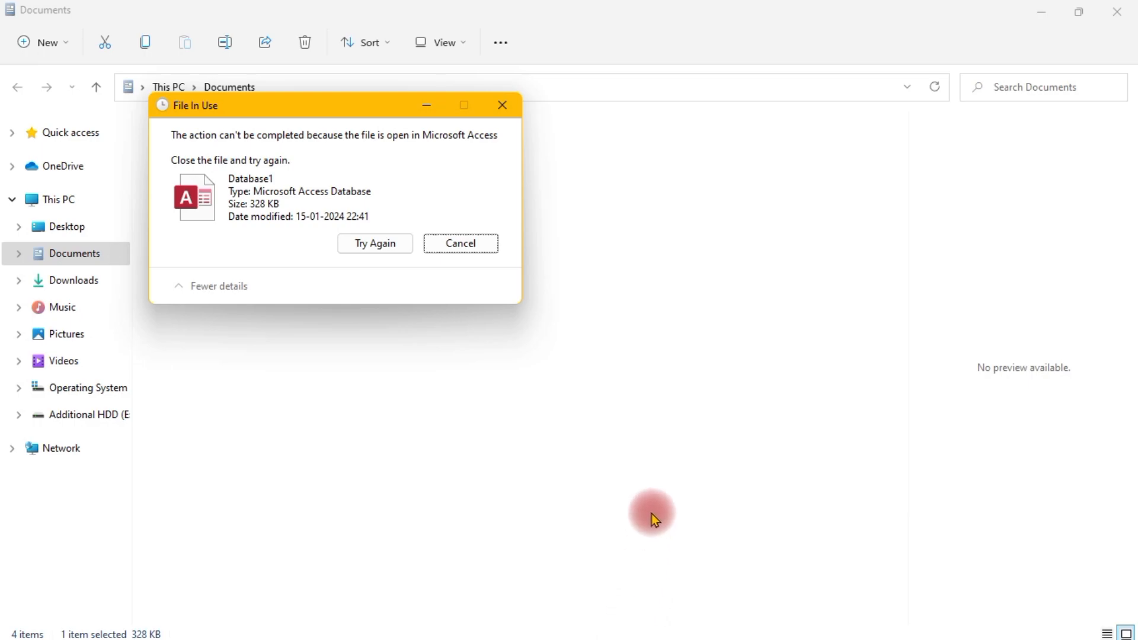
key("alt+Tab")
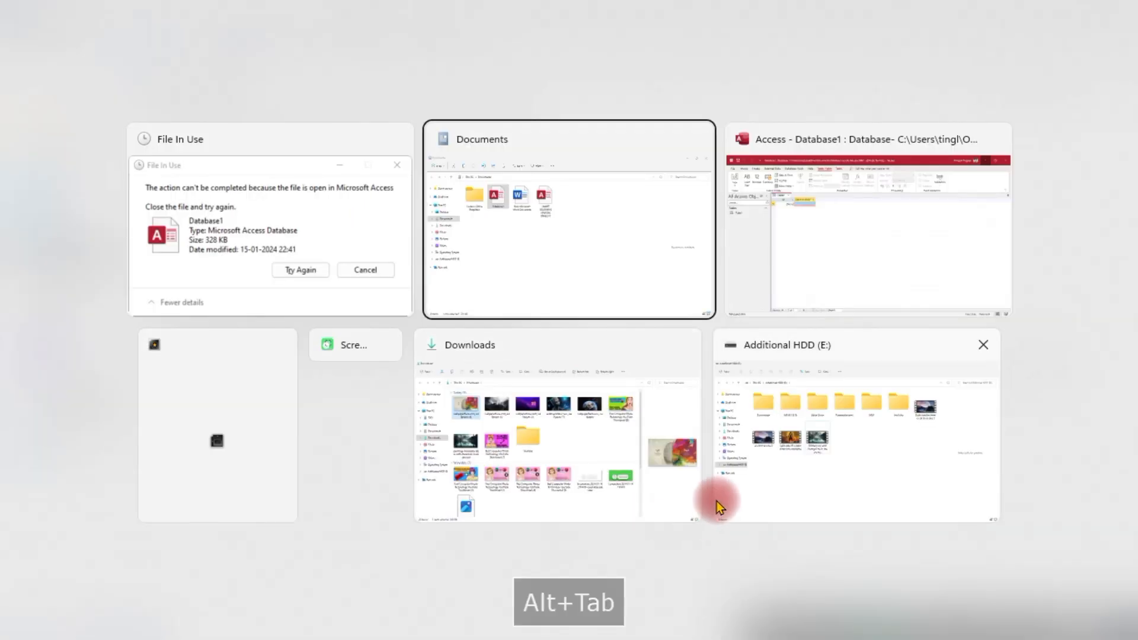
key("alt+Tab")
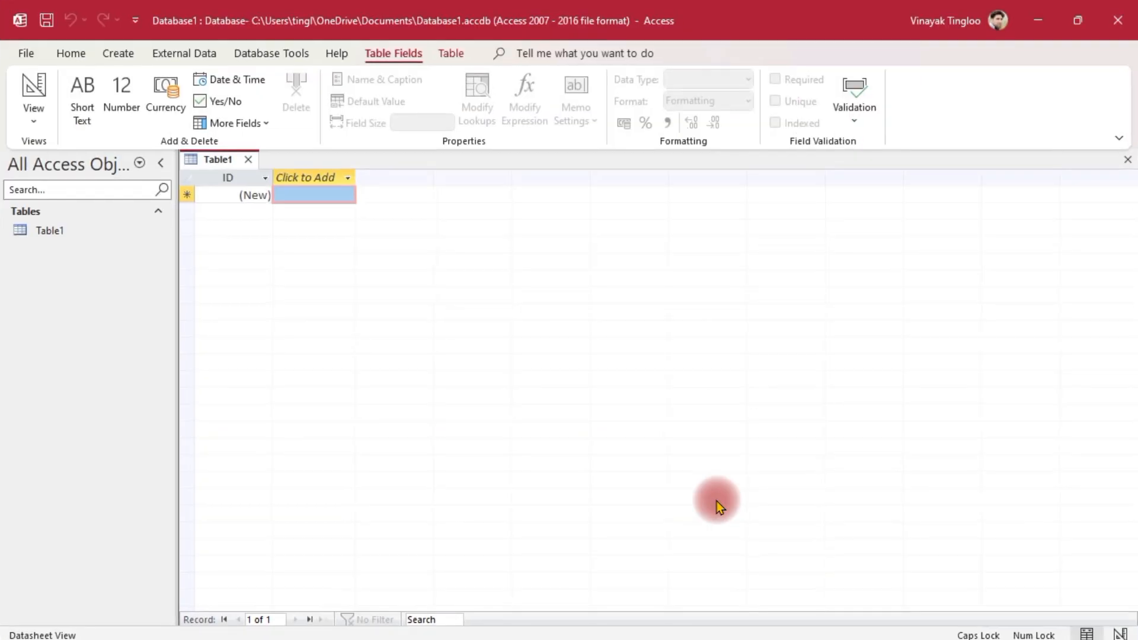
Close Database1 in Access, finish deleting it, and select the SMART LEARNING database
left_click(1117, 21)
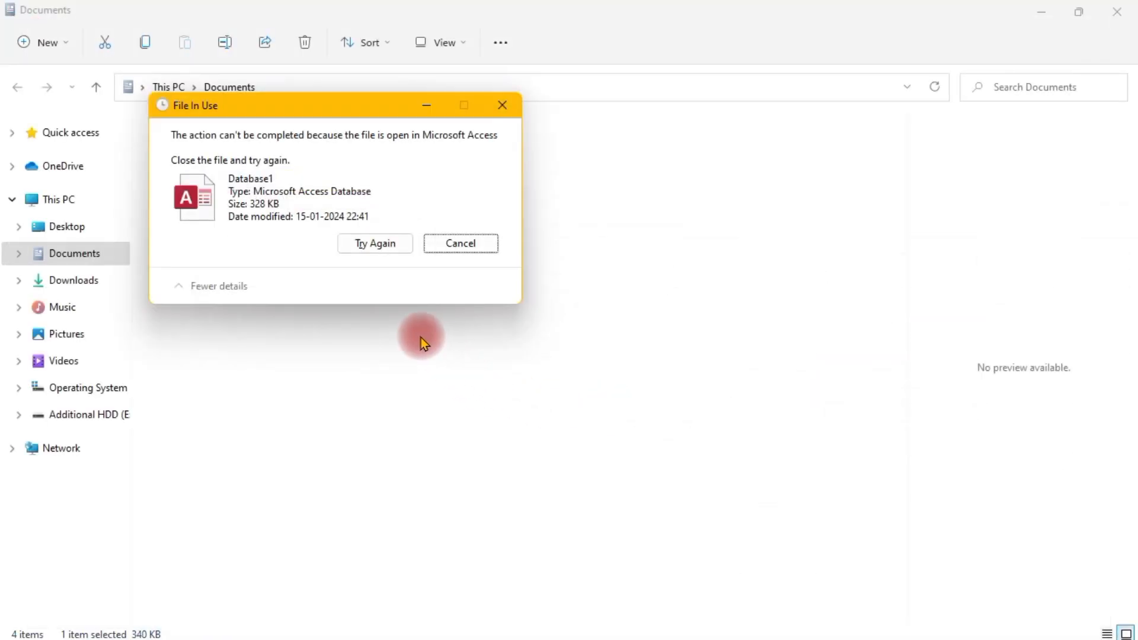
left_click(375, 243)
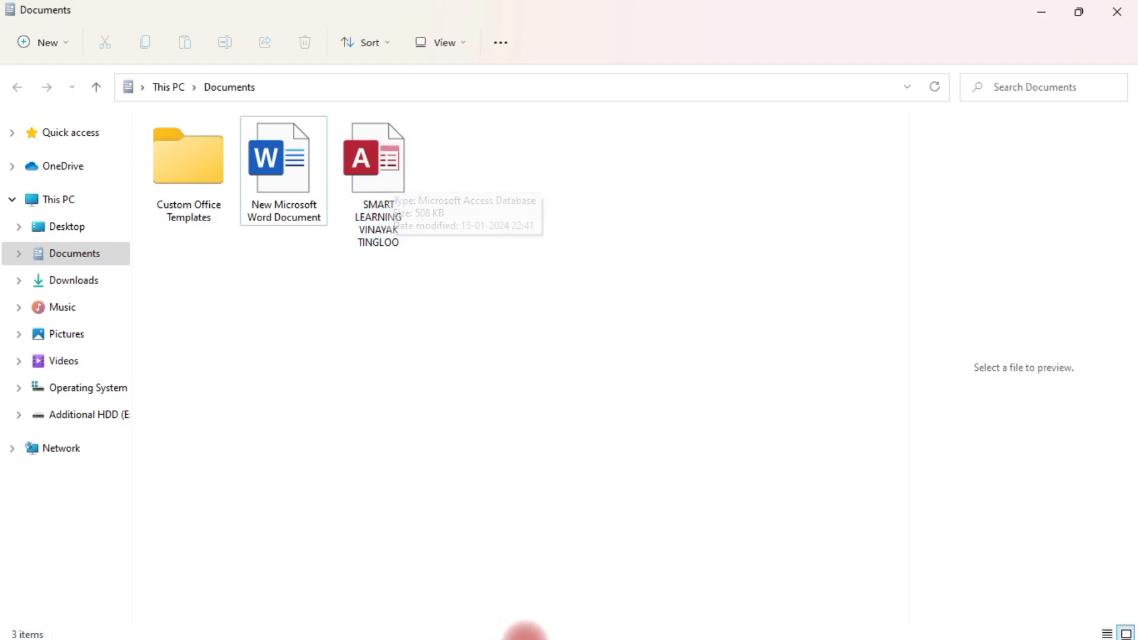
left_click(367, 148)
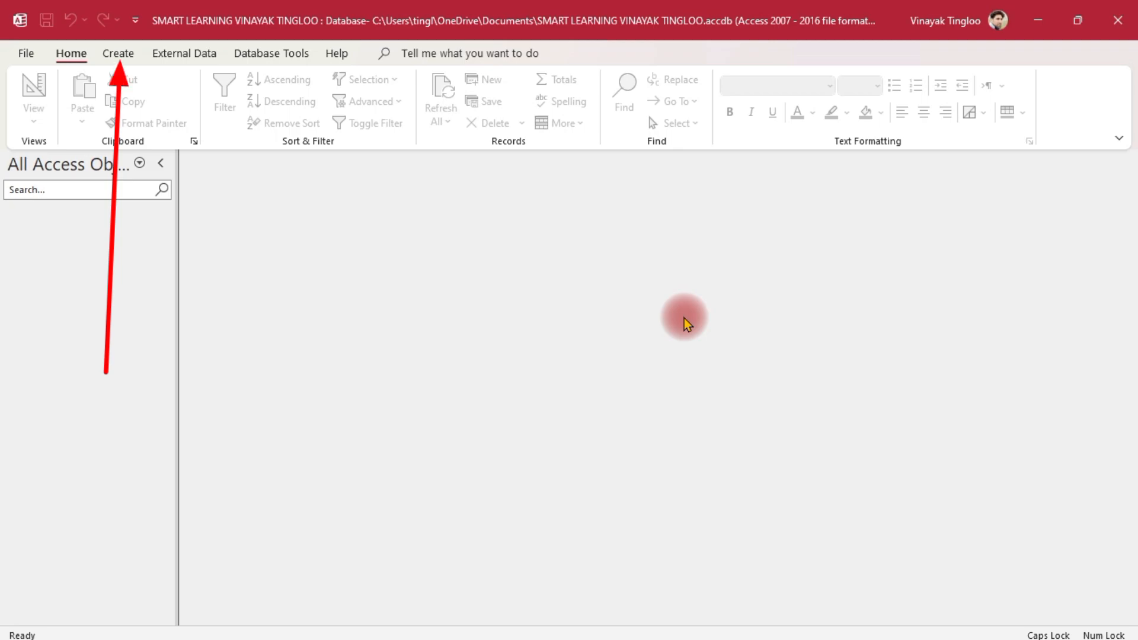
Create a blank Table1 and look through its new-field data type list without adding a field
left_click(118, 53)
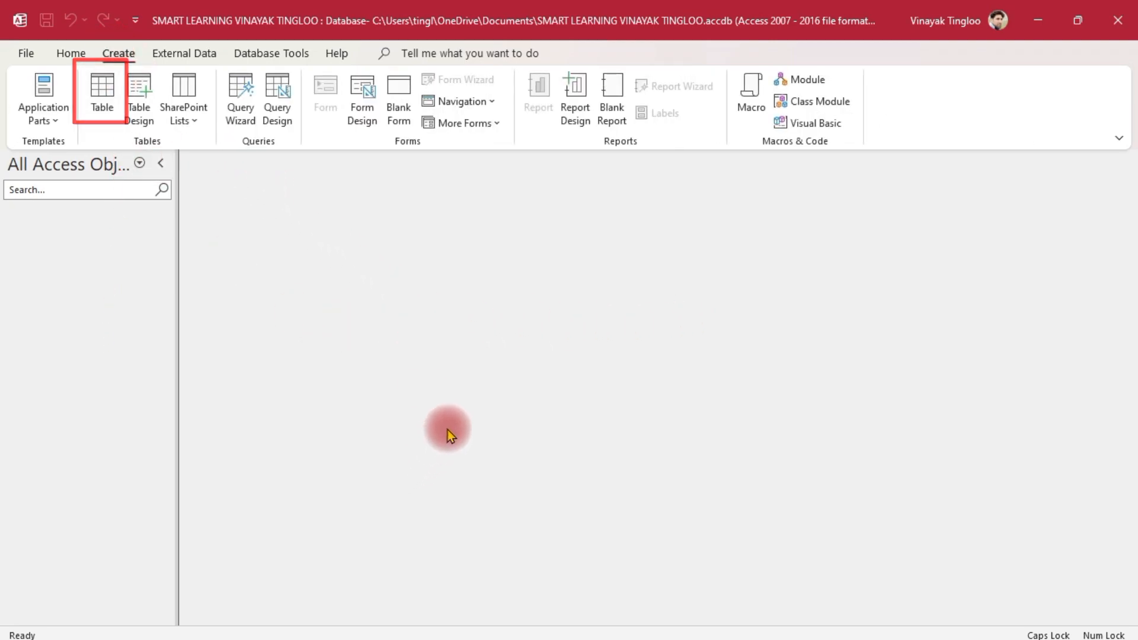
left_click(98, 91)
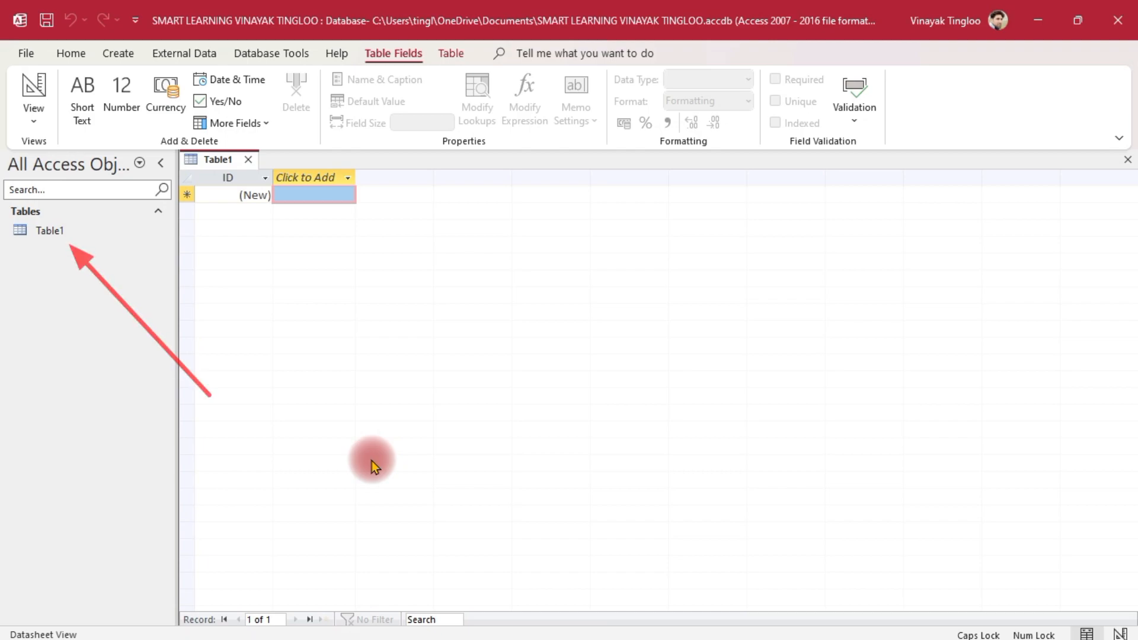
left_click(118, 53)
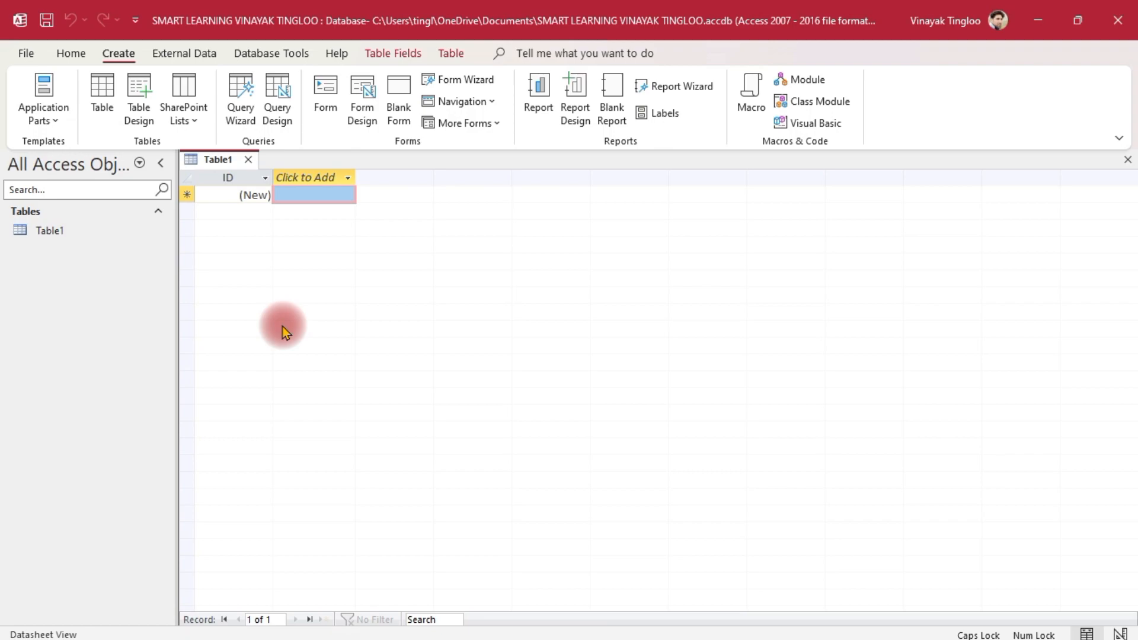
left_click(236, 176)
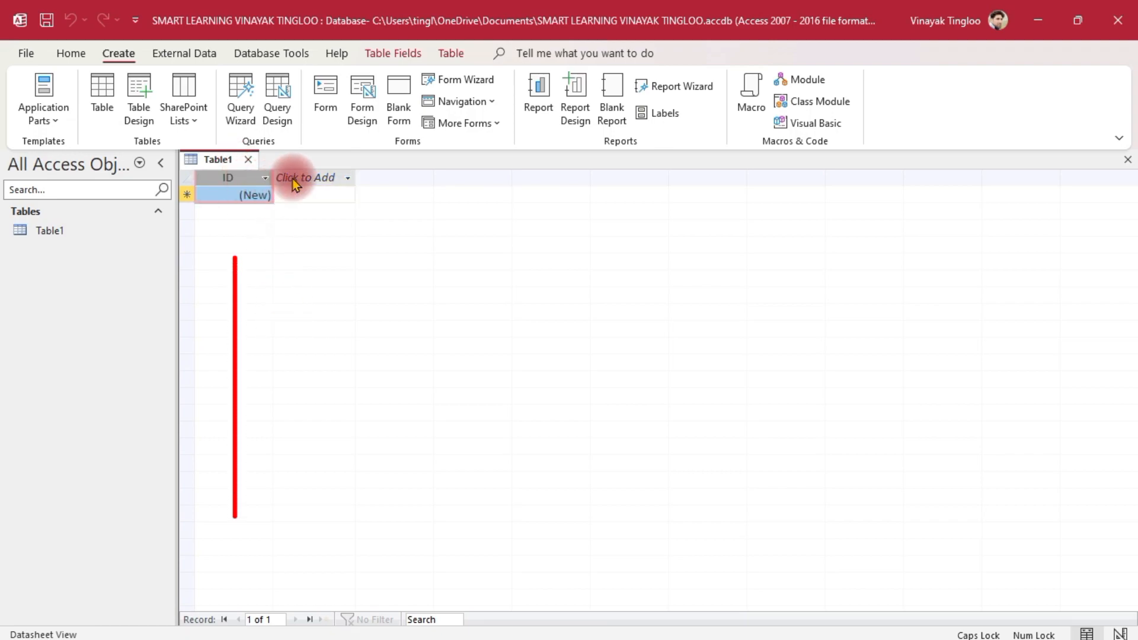
left_click(321, 178)
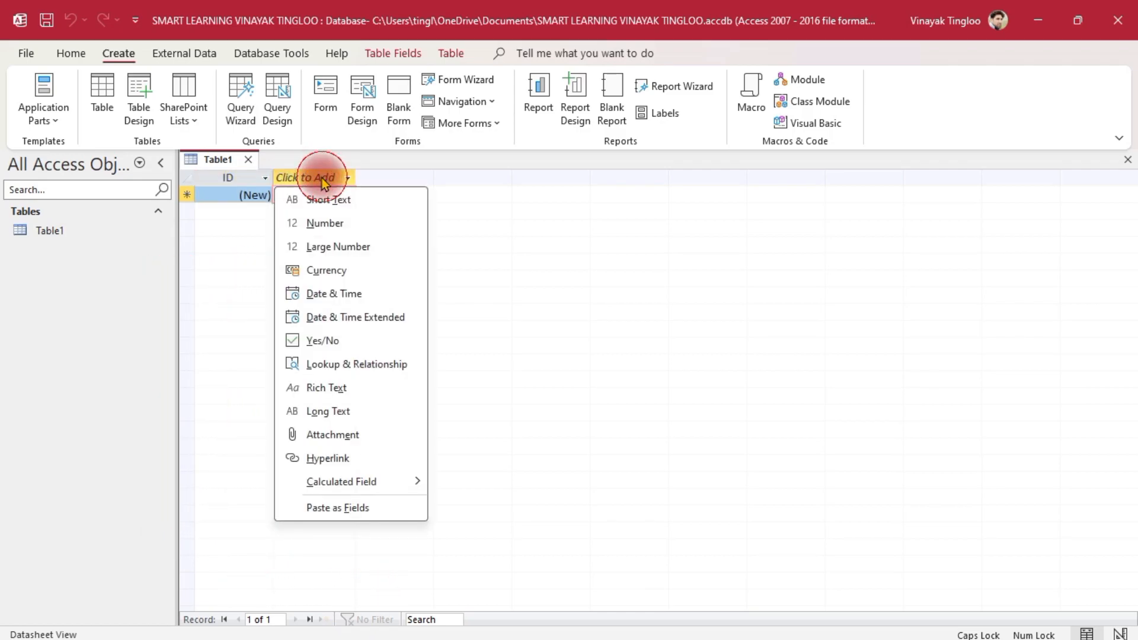
left_click(528, 305)
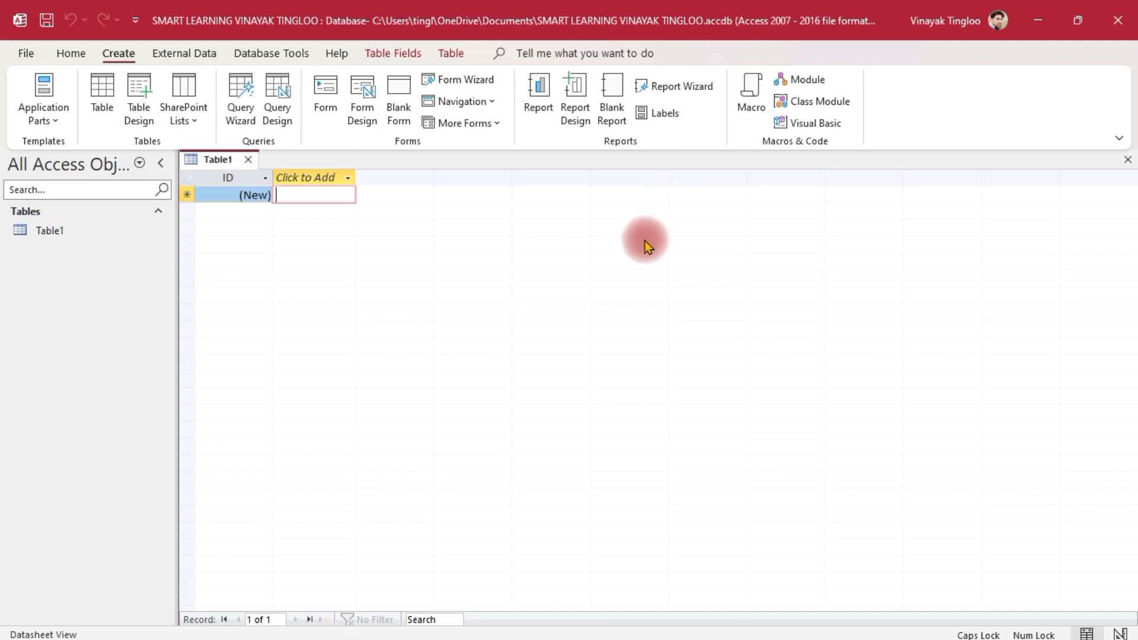
left_click(69, 54)
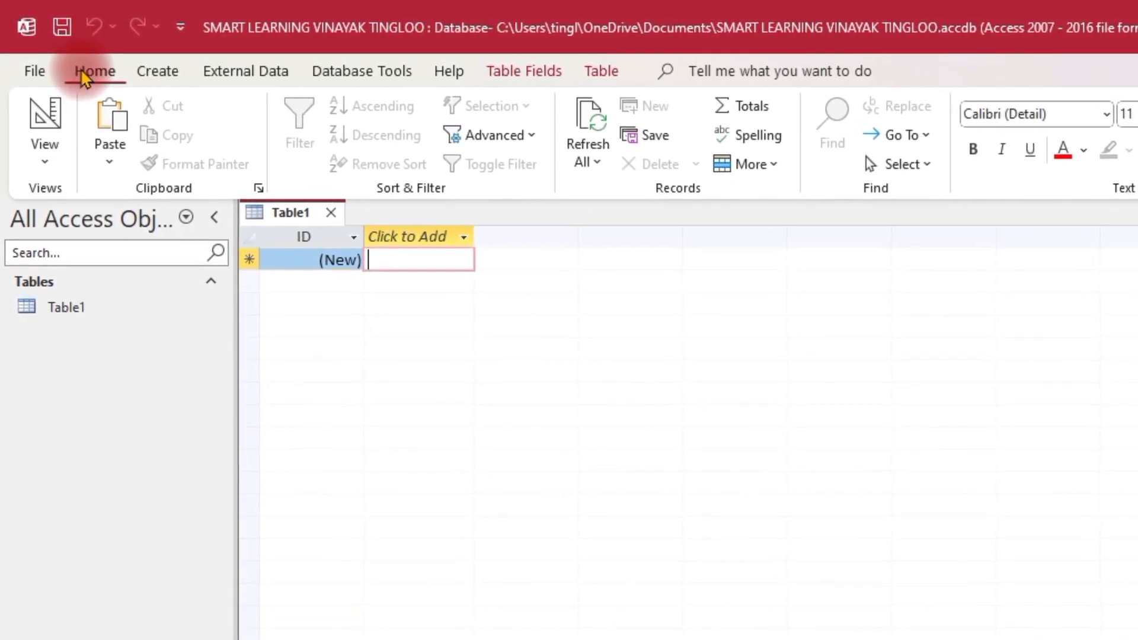
Switch Table1 to Design View, saving it as SLVT
left_click(48, 164)
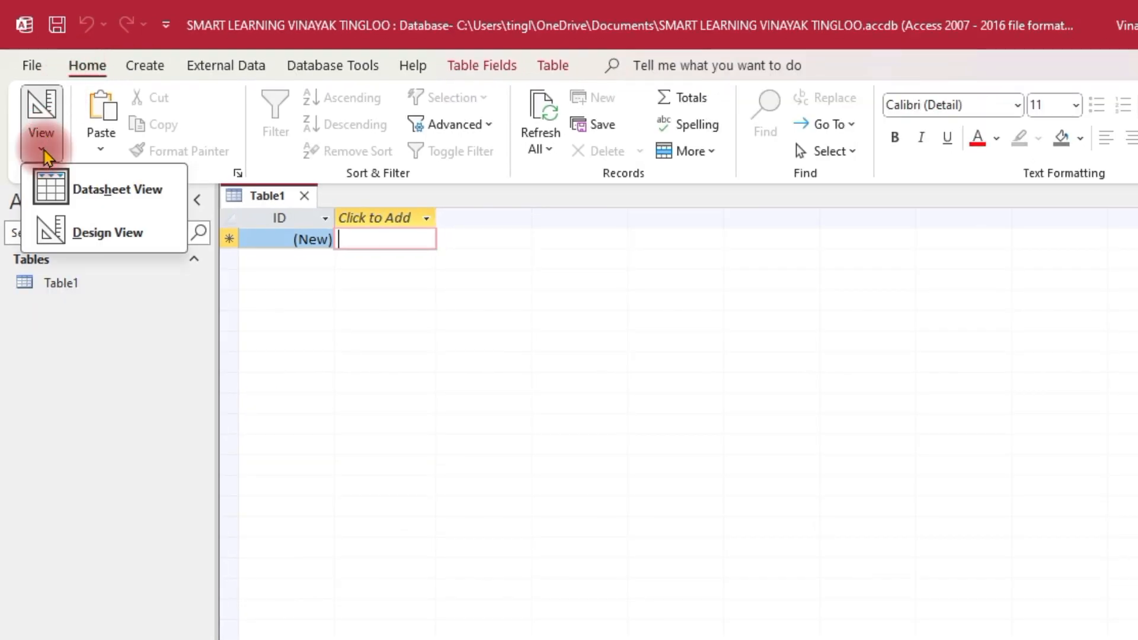
left_click(97, 235)
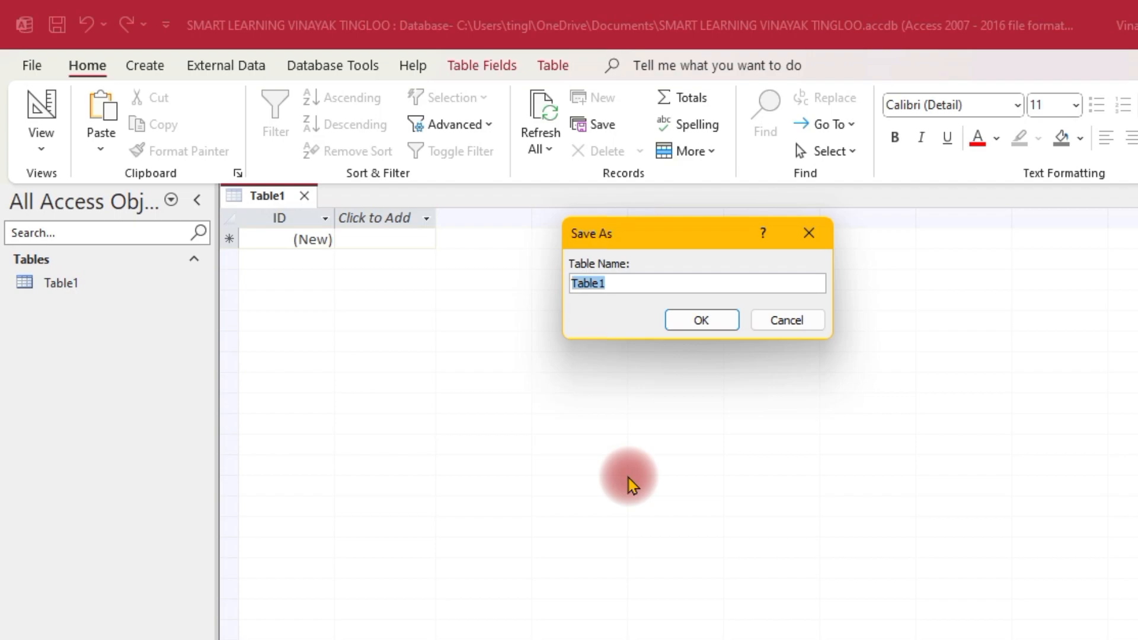
type("SLVT")
left_click(701, 320)
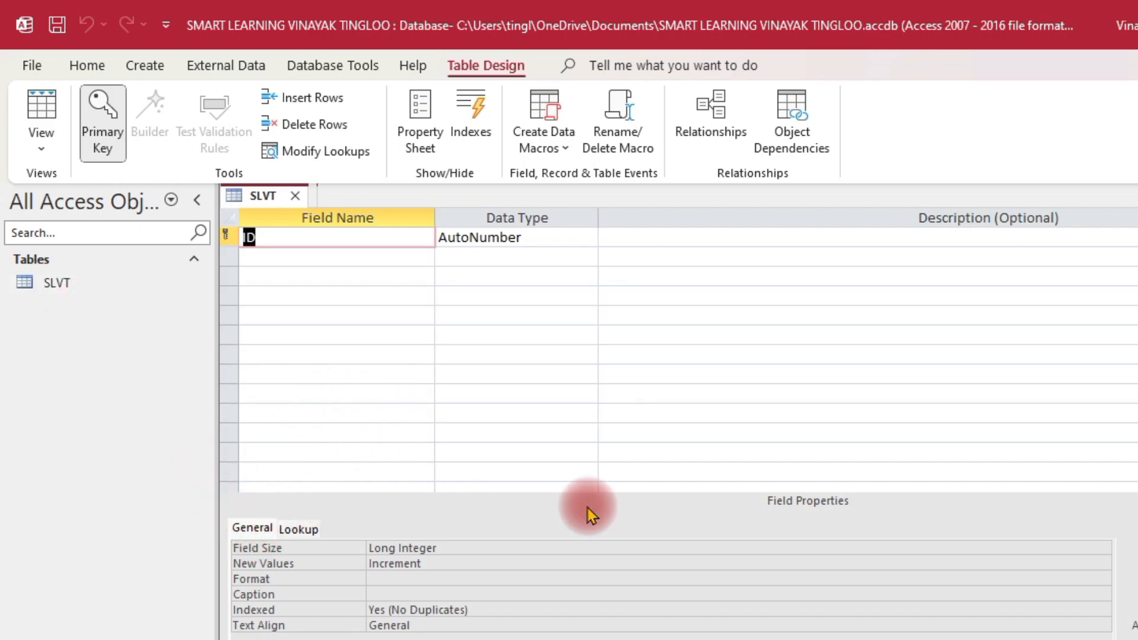
Rename the ID field to S NO
left_click_drag(287, 536, 599, 639)
left_click_drag(560, 531, 877, 639)
left_click_drag(849, 511, 1028, 584)
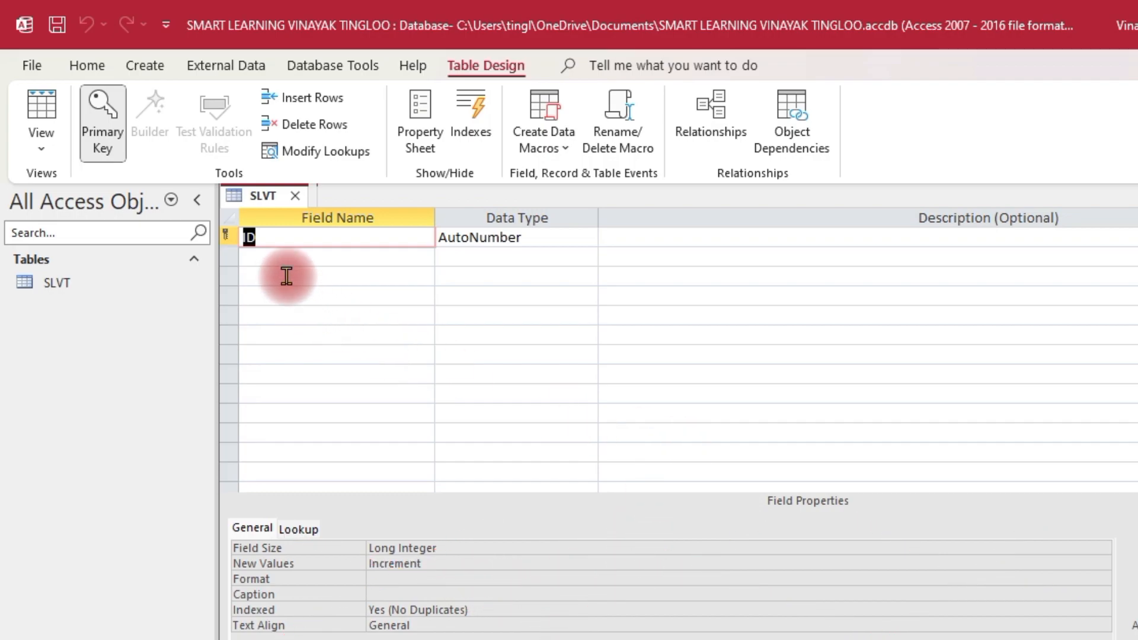
left_click(285, 240)
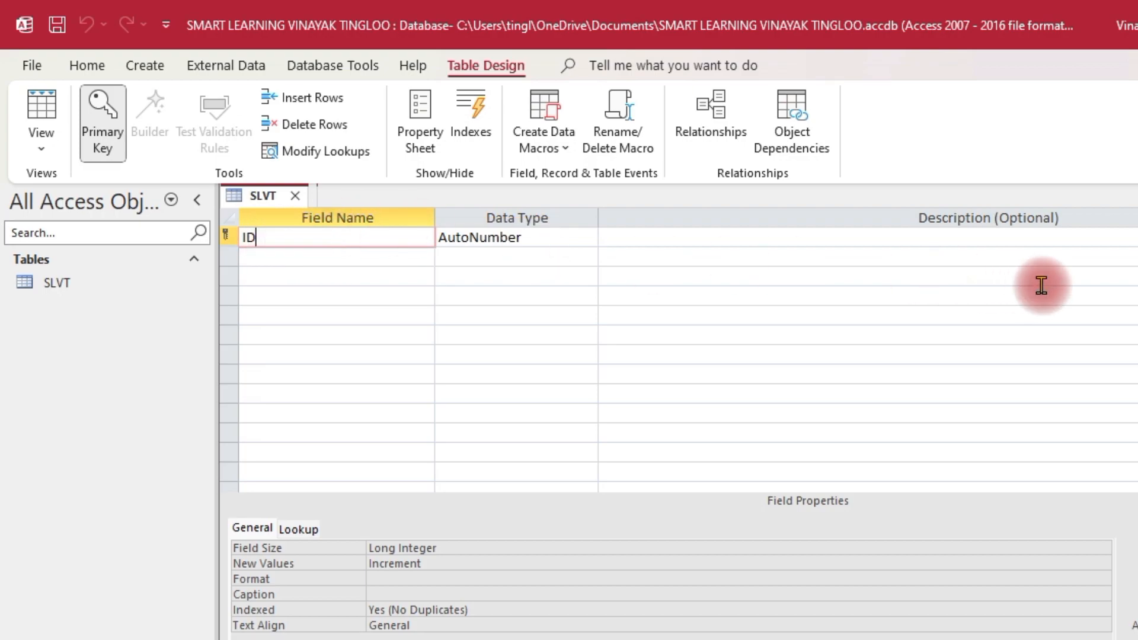
key("BackSpace")
key("BackSpace")
type("S NO")
Move to the second row and enter the field name NAME OF STUDENT
key("Tab")
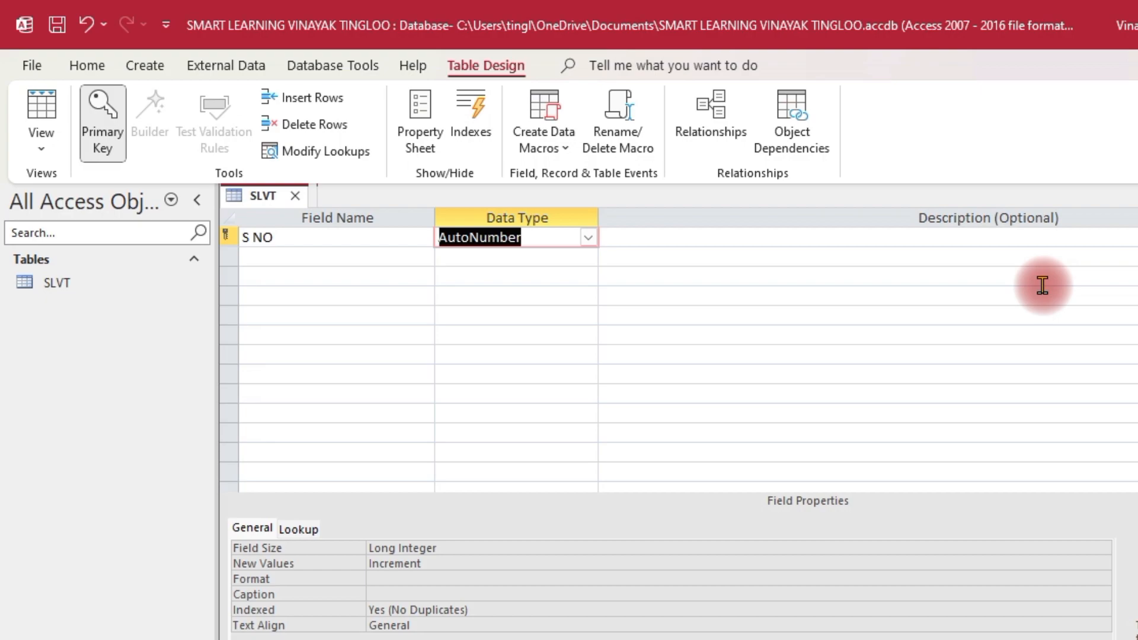
key("Tab")
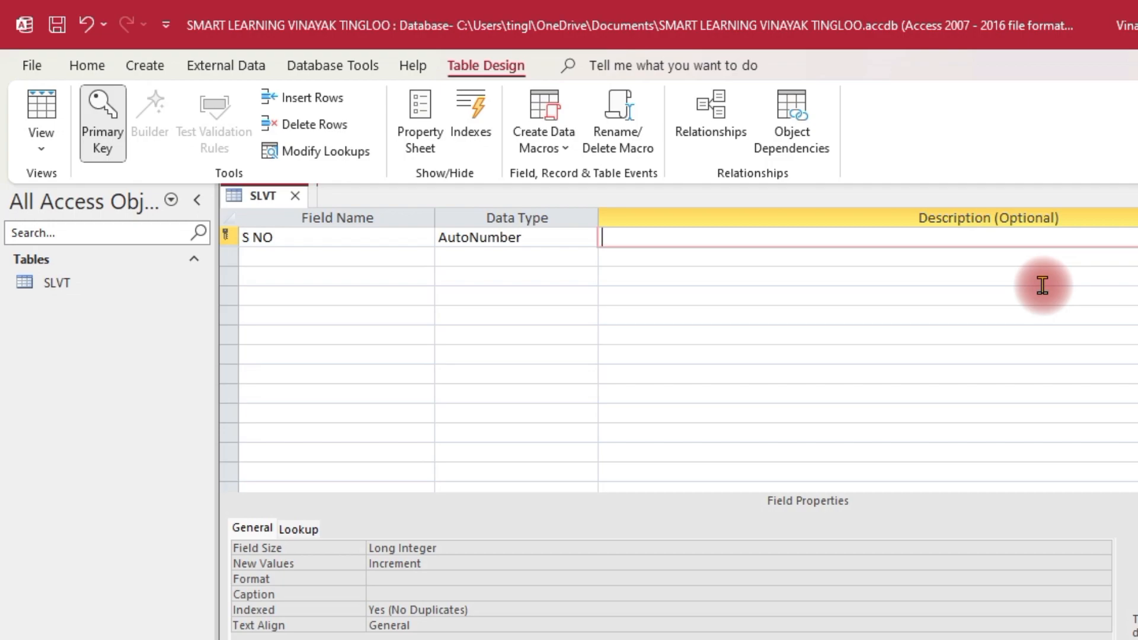
key("Tab")
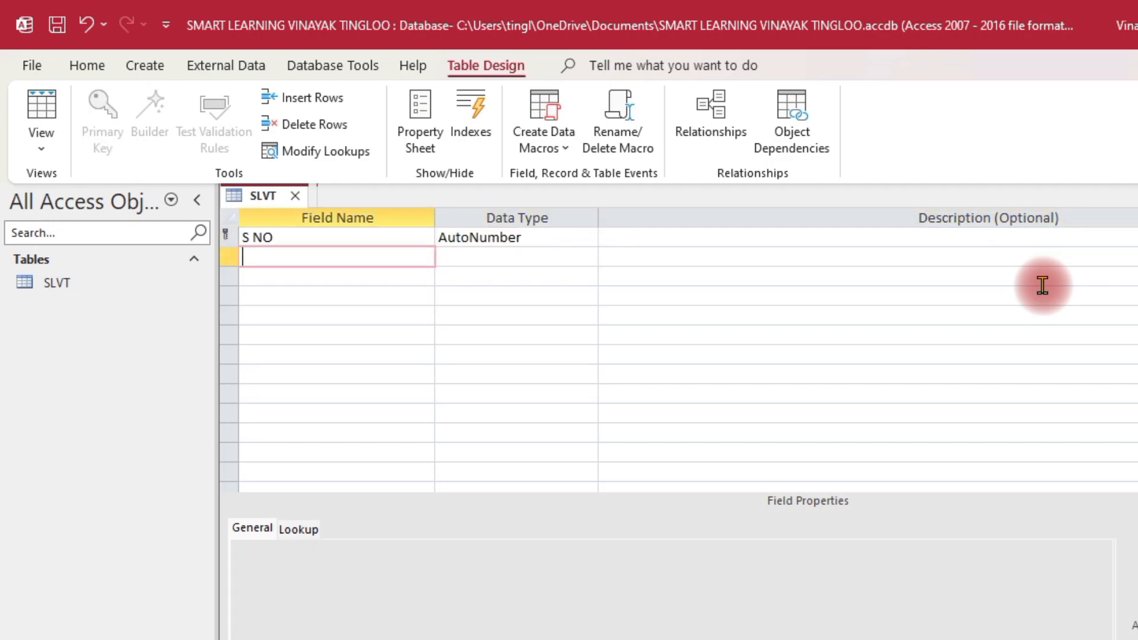
type("NAME OF STUDENT")
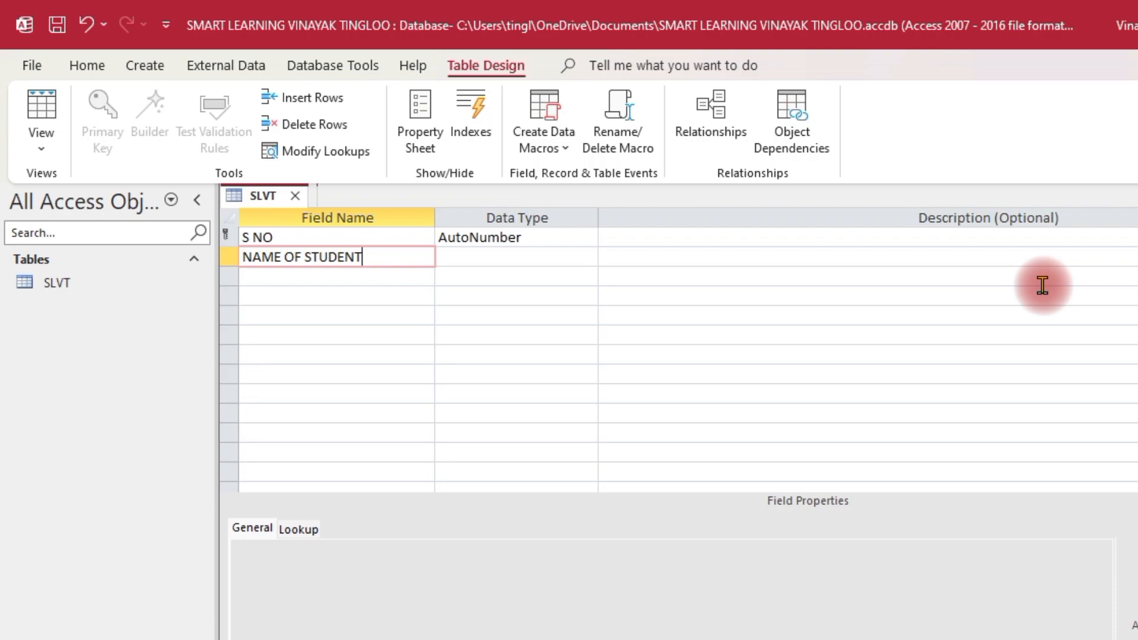
Replace the second field with FIRST NAME and add LAST NAME, both Short Text
key("BackSpace")
key("BackSpace")
key("BackSpace")
key("BackSpace")
key("BackSpace")
key("BackSpace")
key("BackSpace")
key("BackSpace")
key("BackSpace")
key("BackSpace")
key("BackSpace")
key("BackSpace")
key("BackSpace")
key("BackSpace")
key("BackSpace")
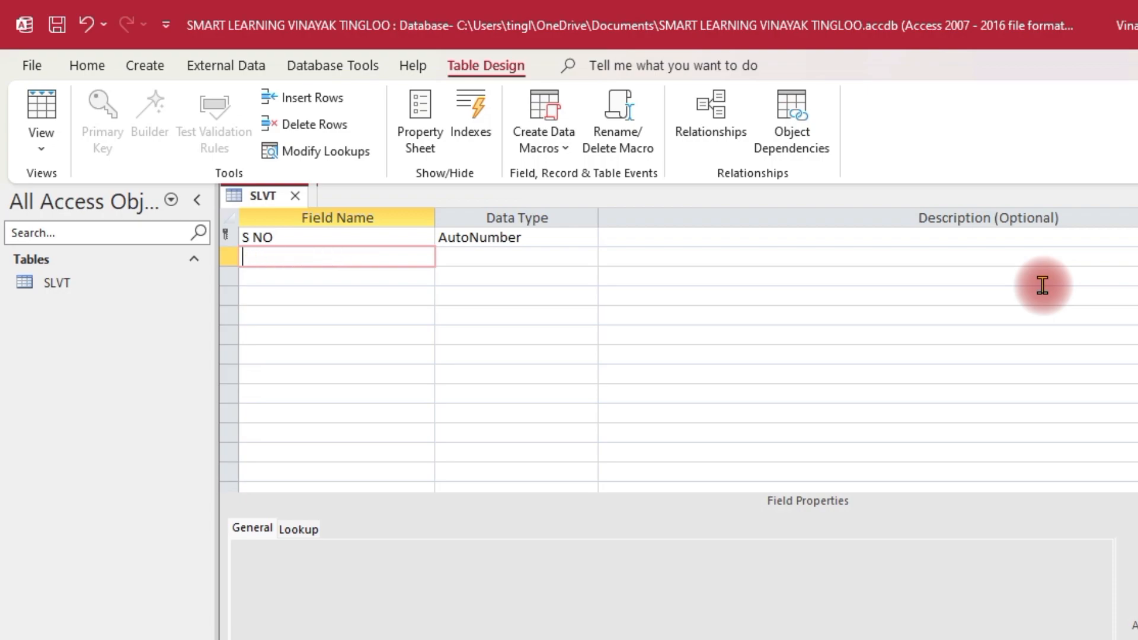
type("FIRST NAME")
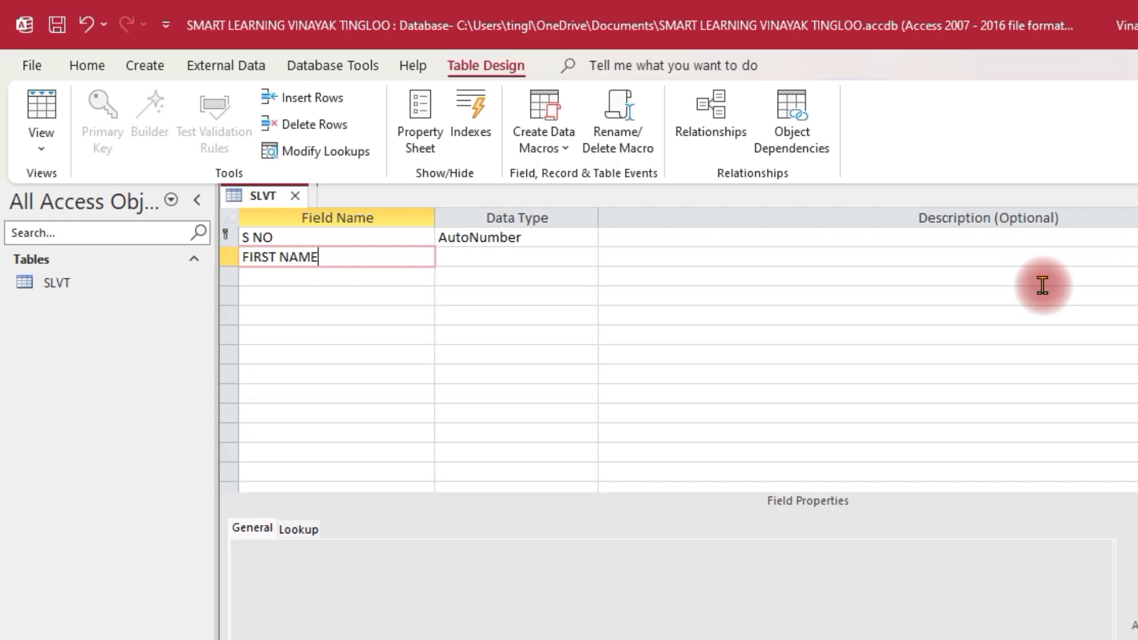
key("Tab")
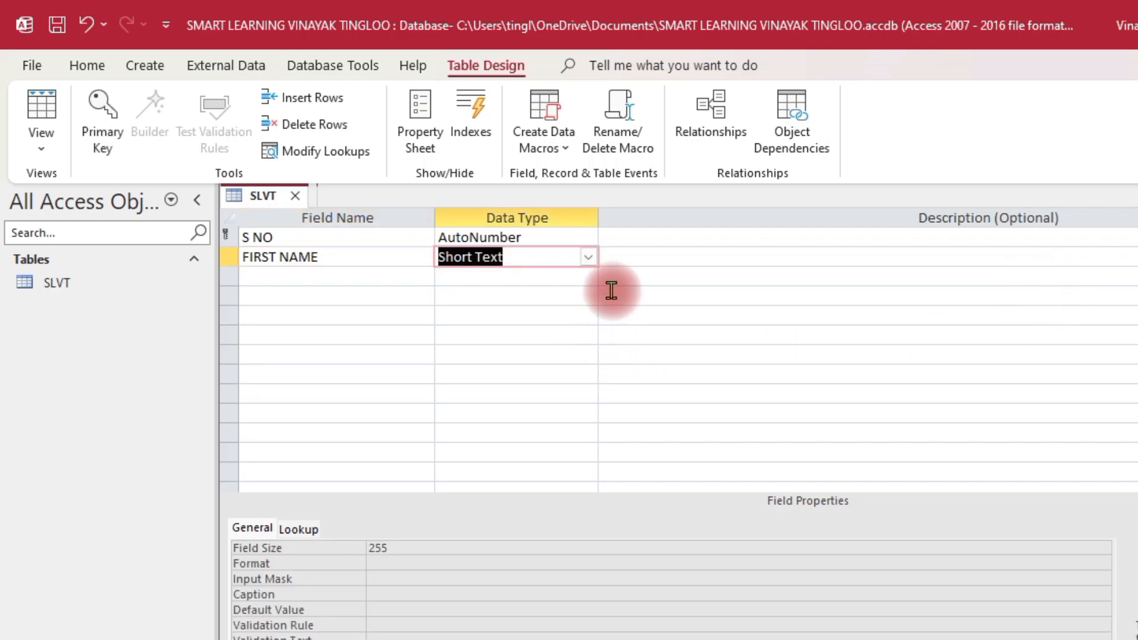
left_click(588, 257)
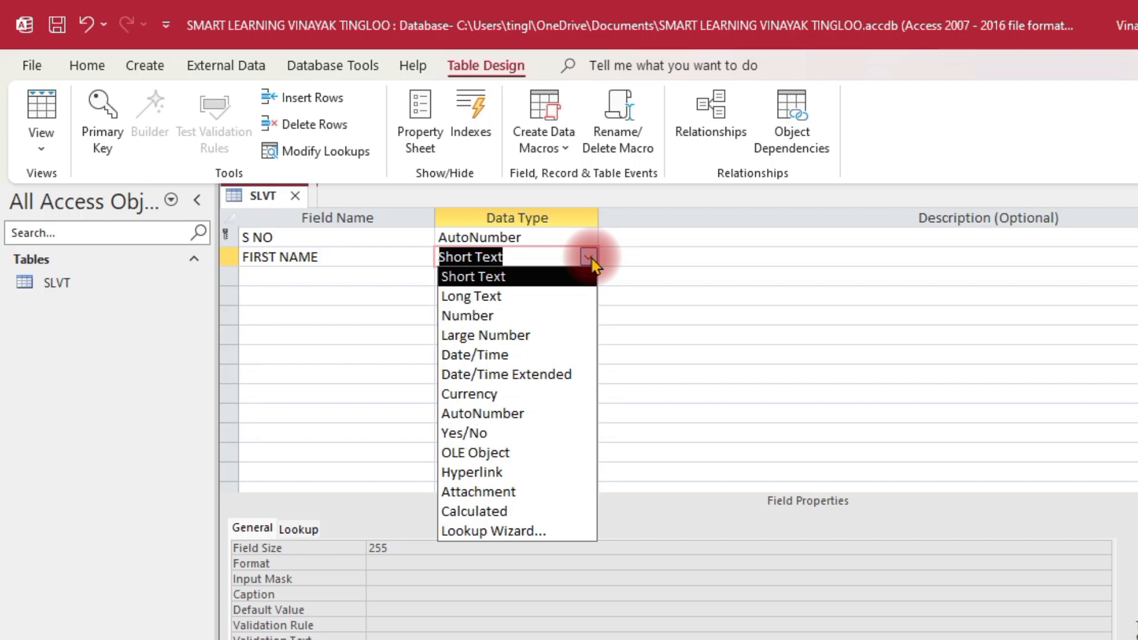
left_click(591, 259)
left_click(333, 274)
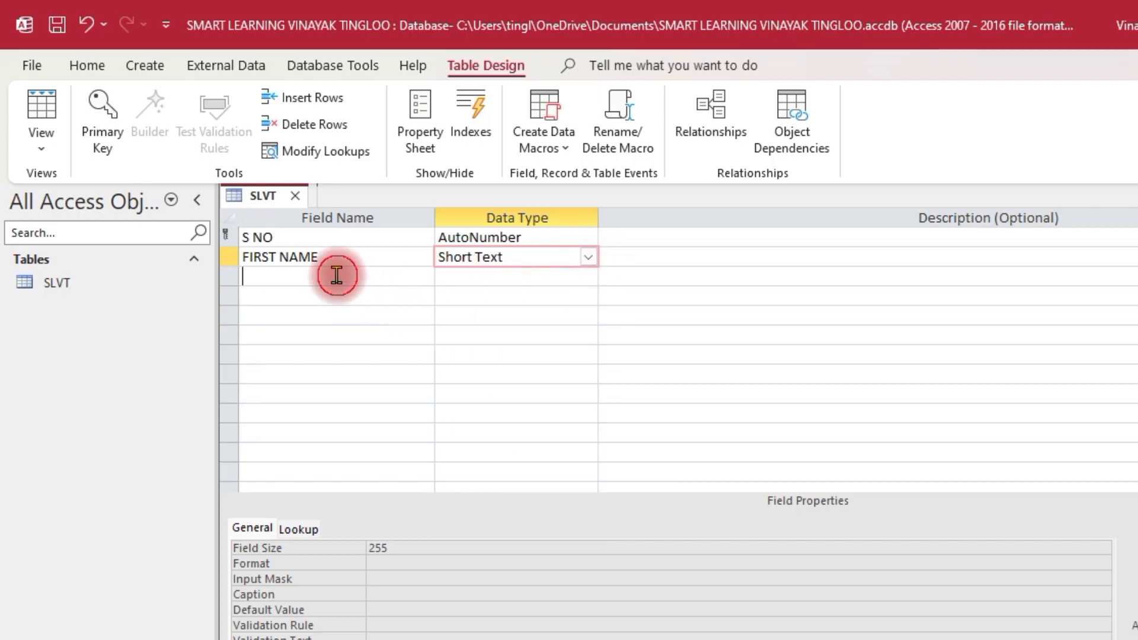
type("LAST NAME")
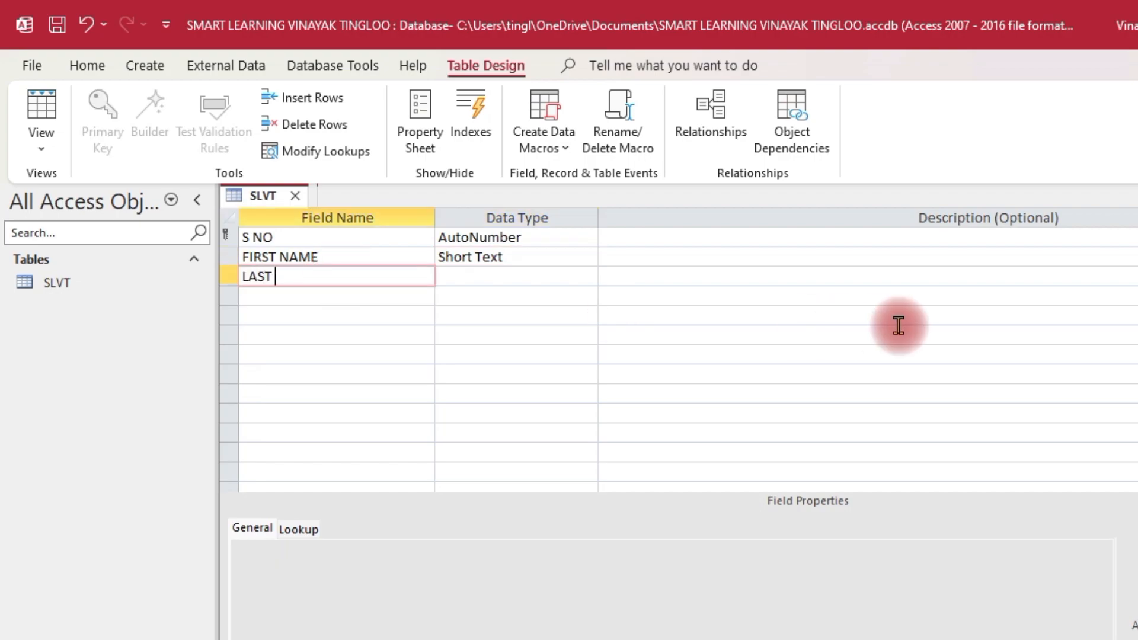
key("Tab")
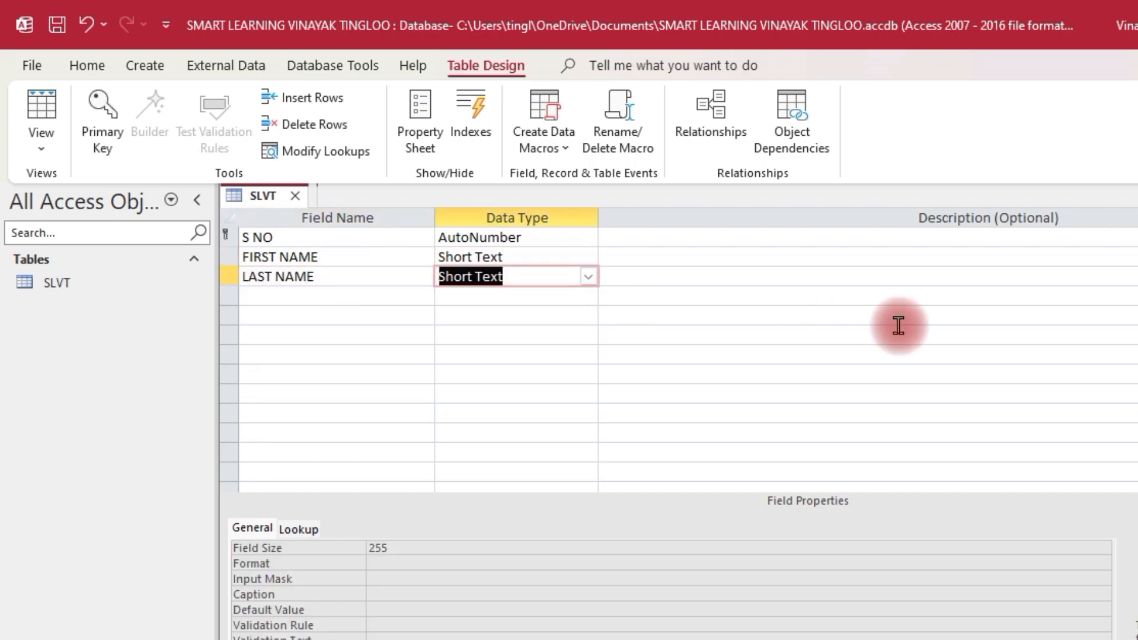
key("Tab")
key("Tab")
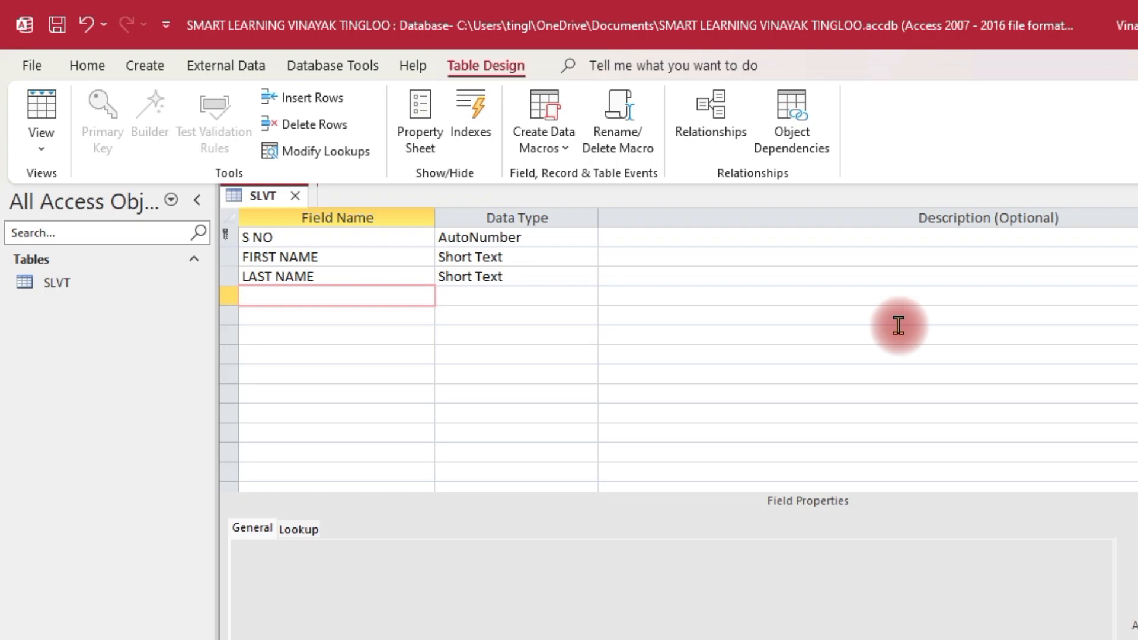
Add a PARENTAGE AND ADDRESS field in the fourth row
type("PARENTAGE ")
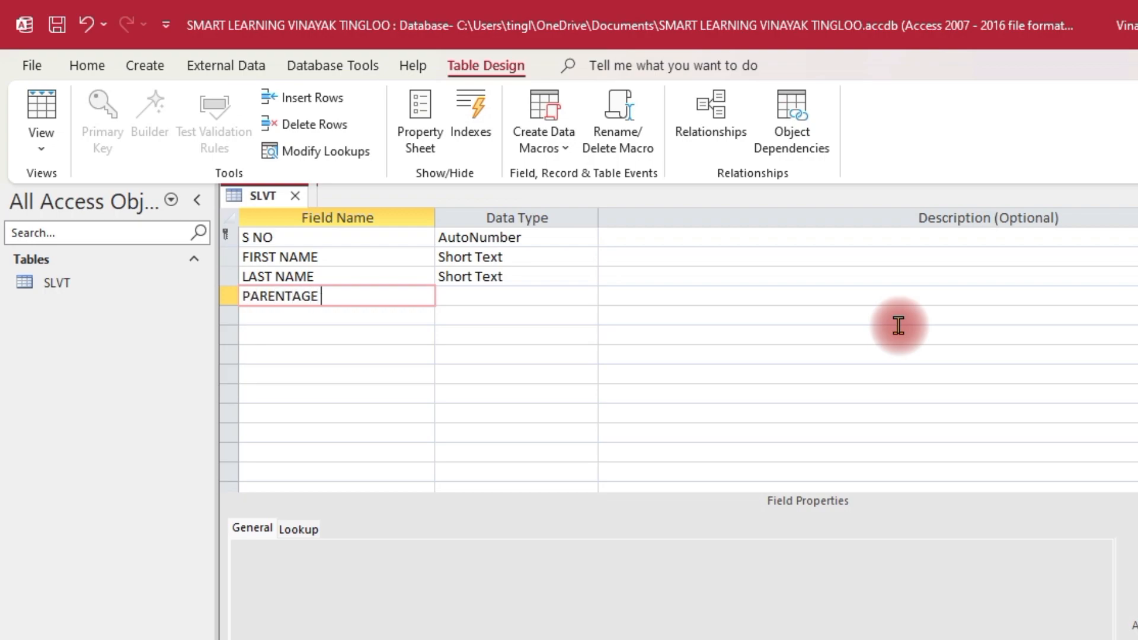
type("AND ADDRESS")
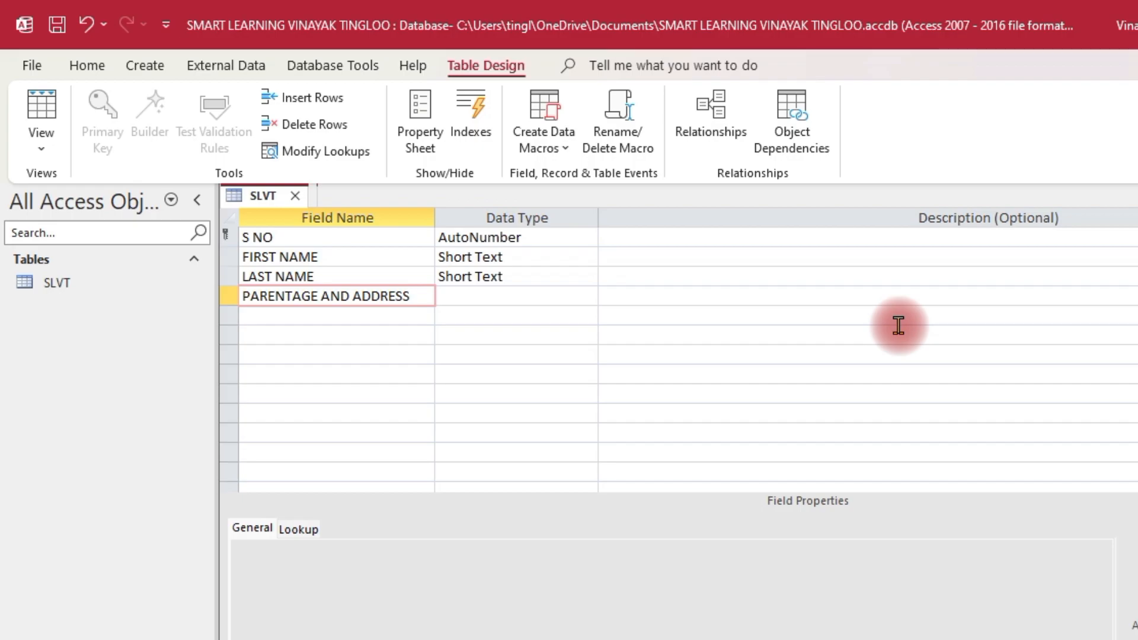
key("Tab")
key("Down")
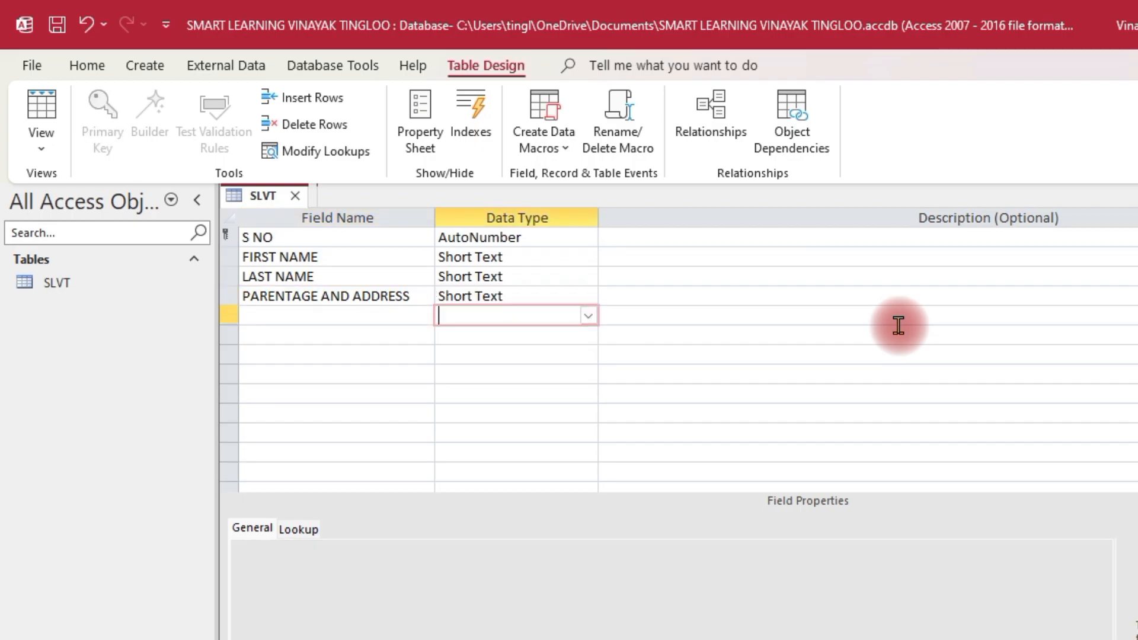
Change PARENTAGE AND ADDRESS's data type to Long Text
left_click(545, 296)
left_click(587, 296)
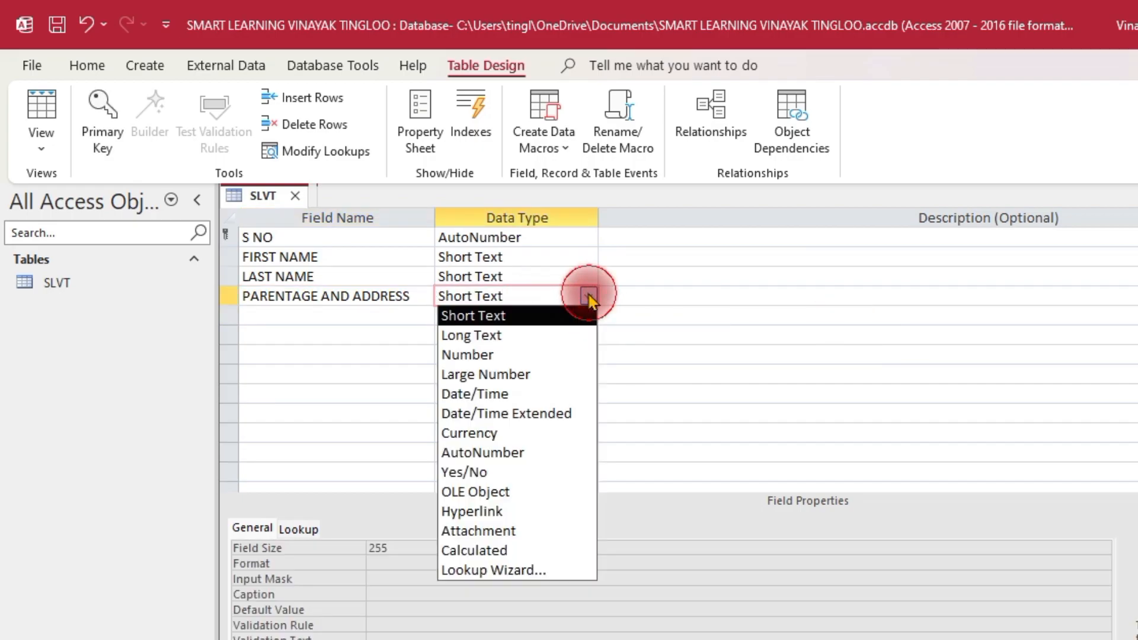
left_click(556, 336)
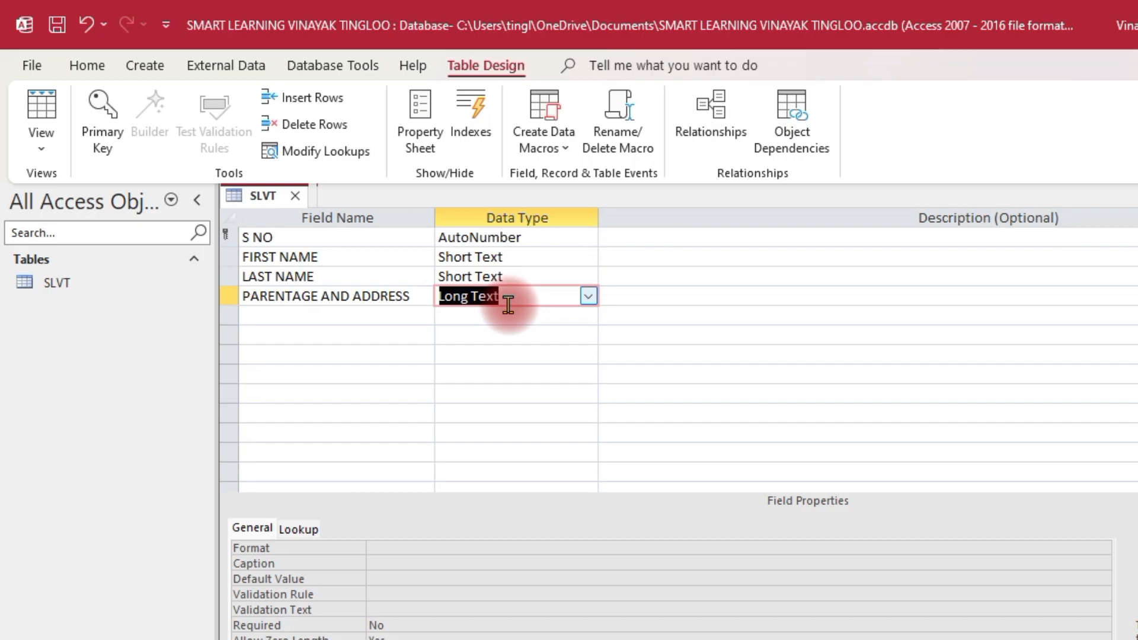
key("Tab")
key("shift+Tab")
key("Down")
key("shift+Tab")
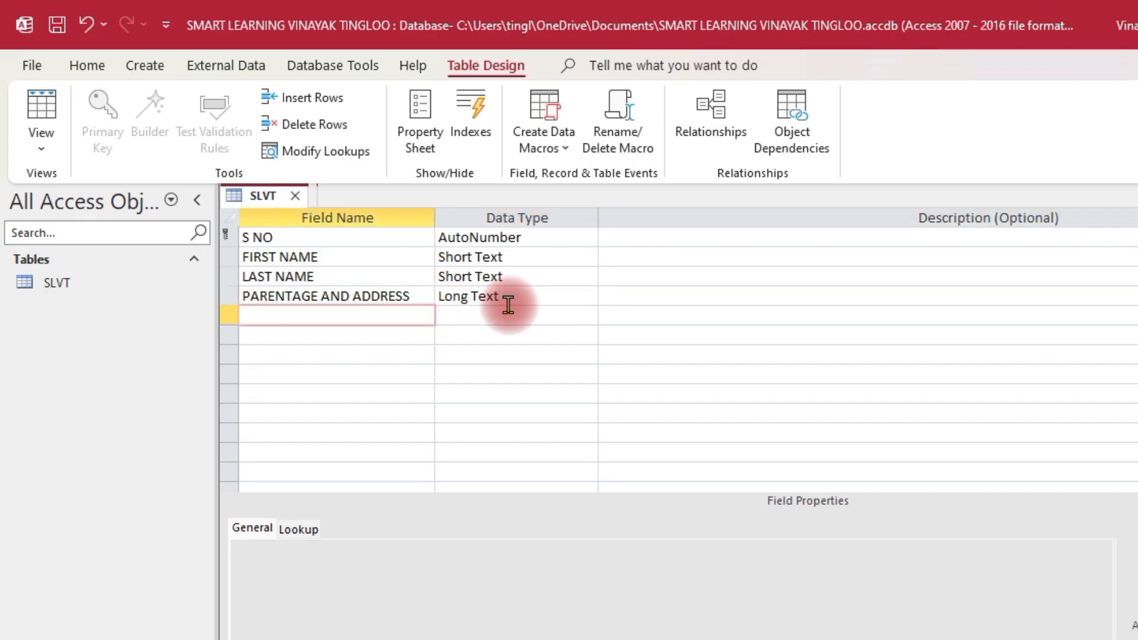
Add a MOBILE NO field with the Number data type
type("MOBILE NO")
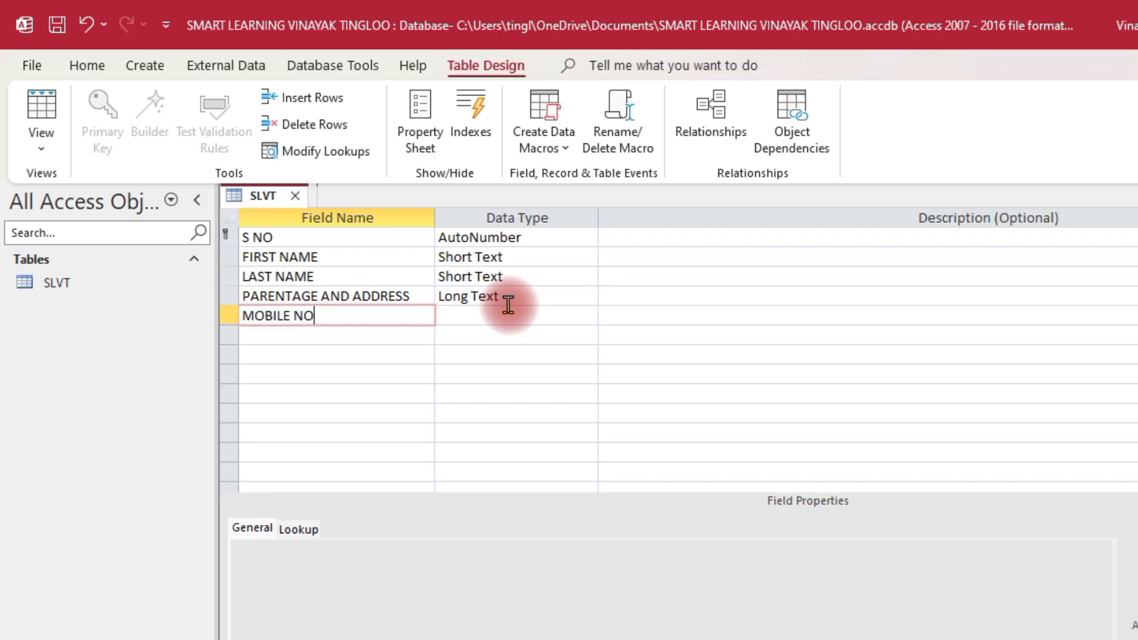
key("Tab")
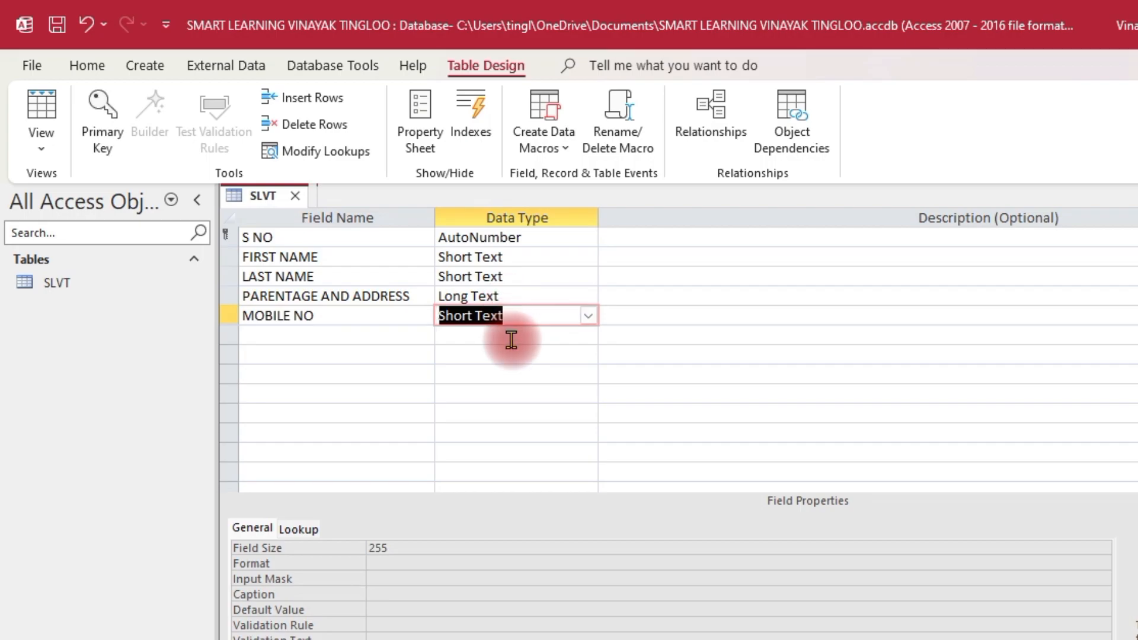
left_click(587, 316)
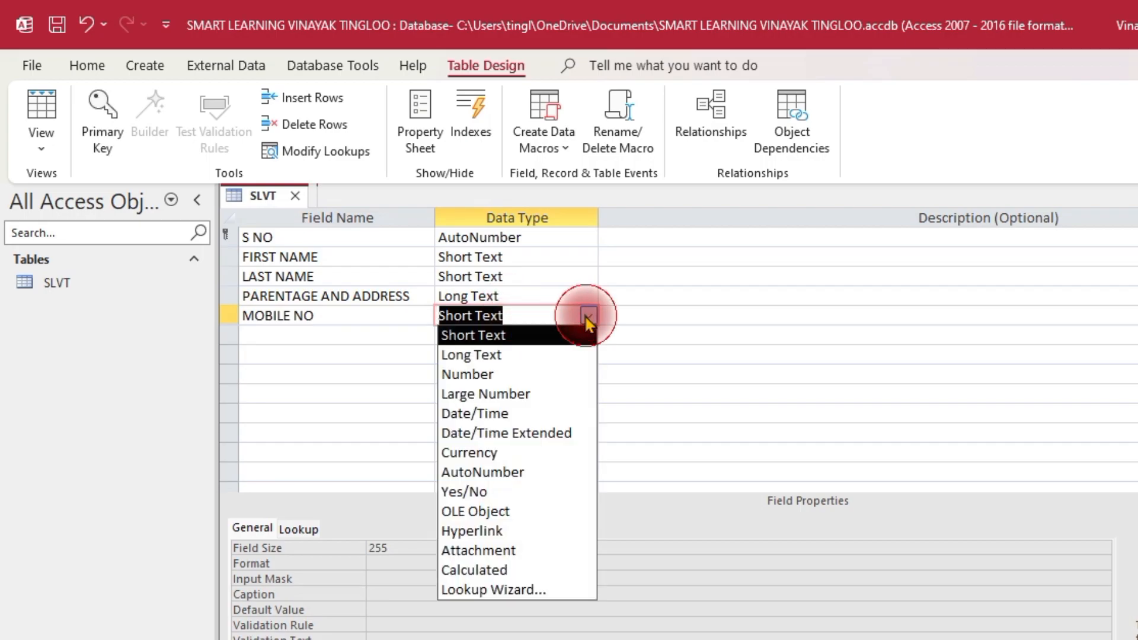
left_click(507, 376)
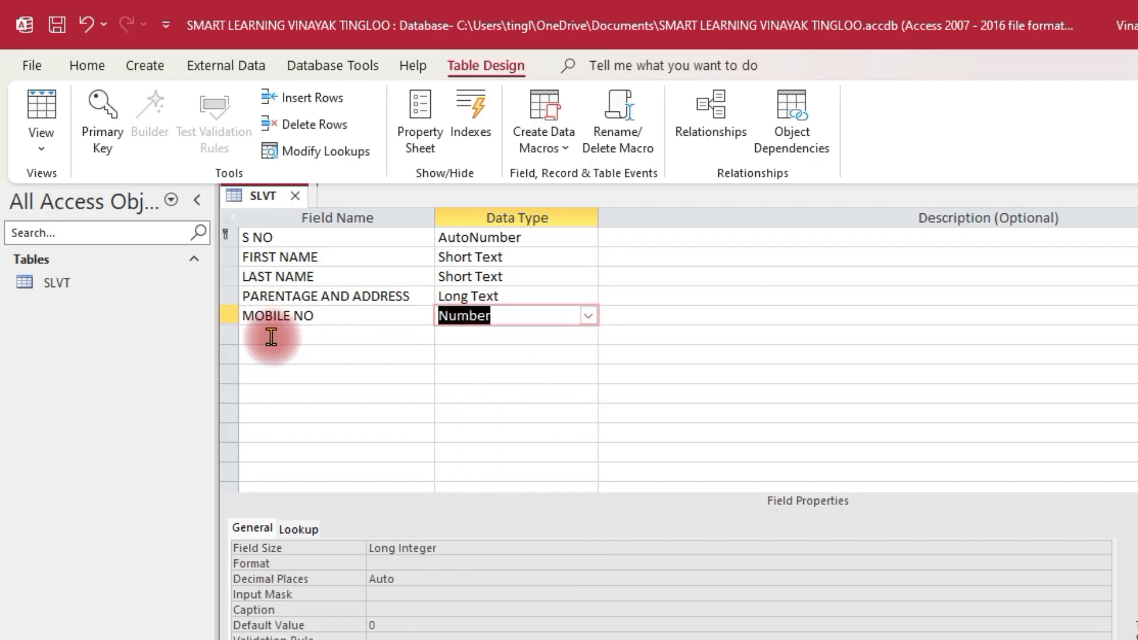
Add a ROLL NO field with the Number data type
left_click(362, 333)
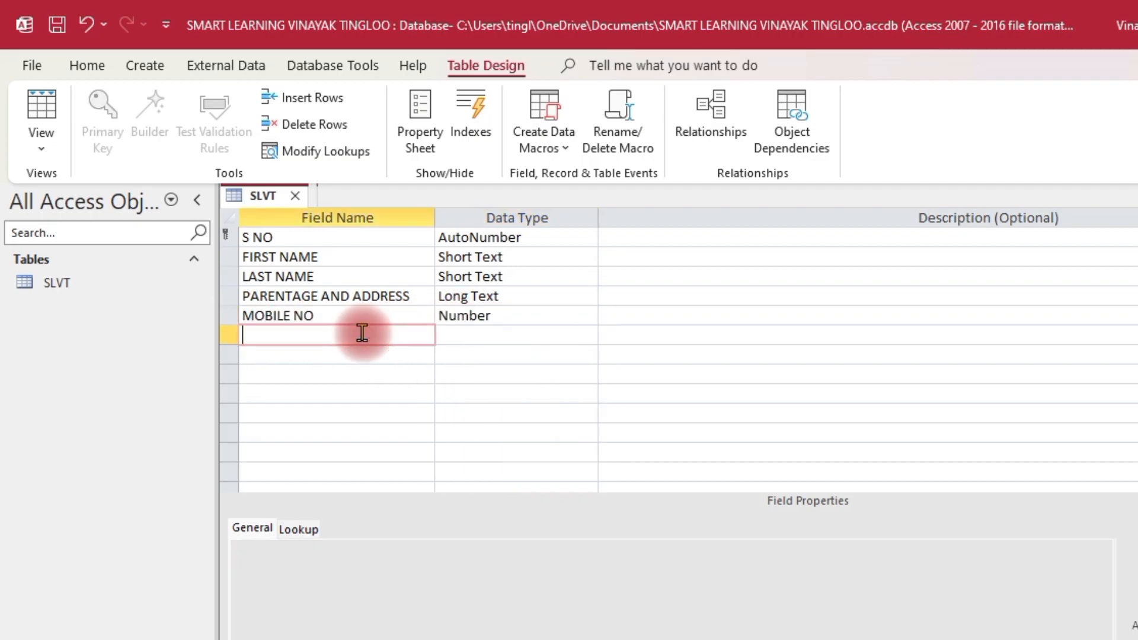
type("PIN CODE")
key("BackSpace")
key("BackSpace")
key("BackSpace")
key("BackSpace")
key("BackSpace")
key("BackSpace")
key("BackSpace")
key("BackSpace")
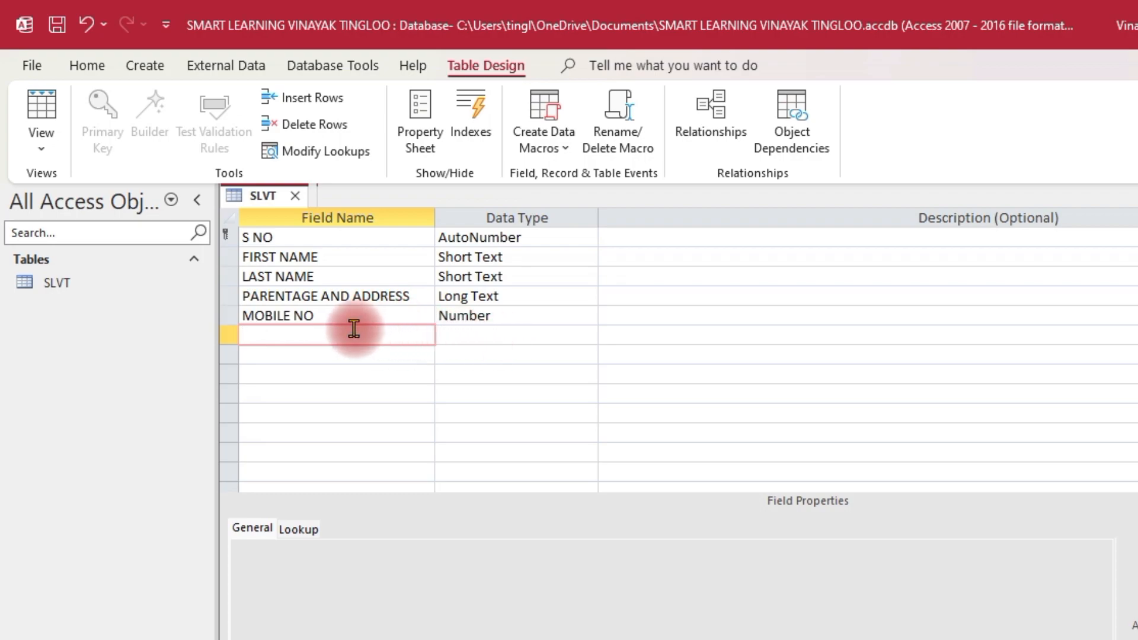
type("ROLL NO")
left_click(501, 333)
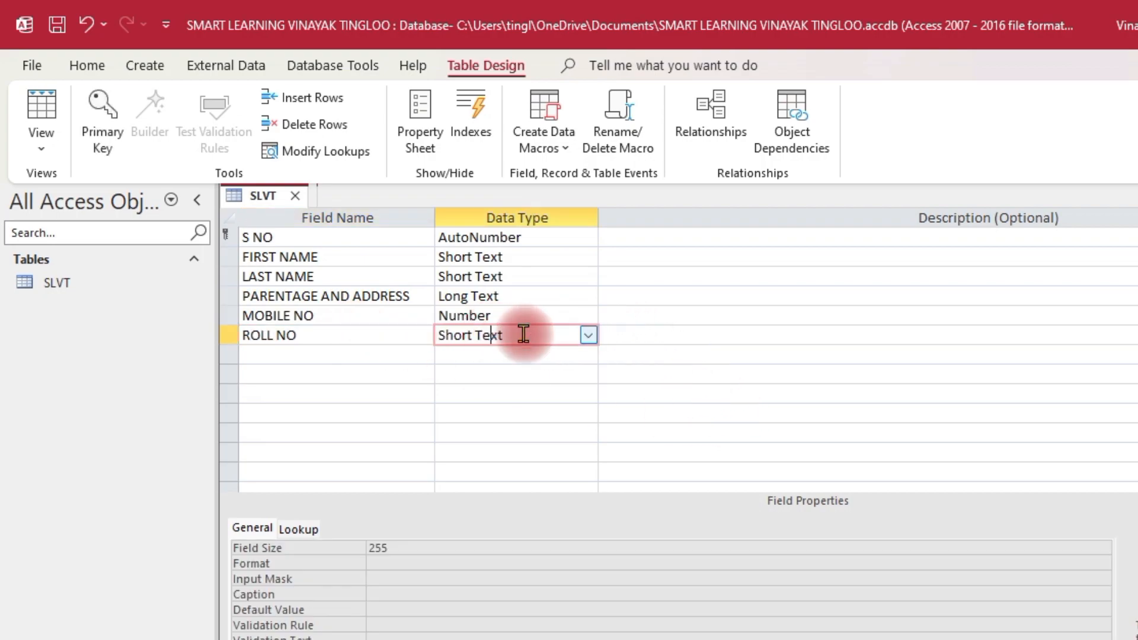
left_click(587, 336)
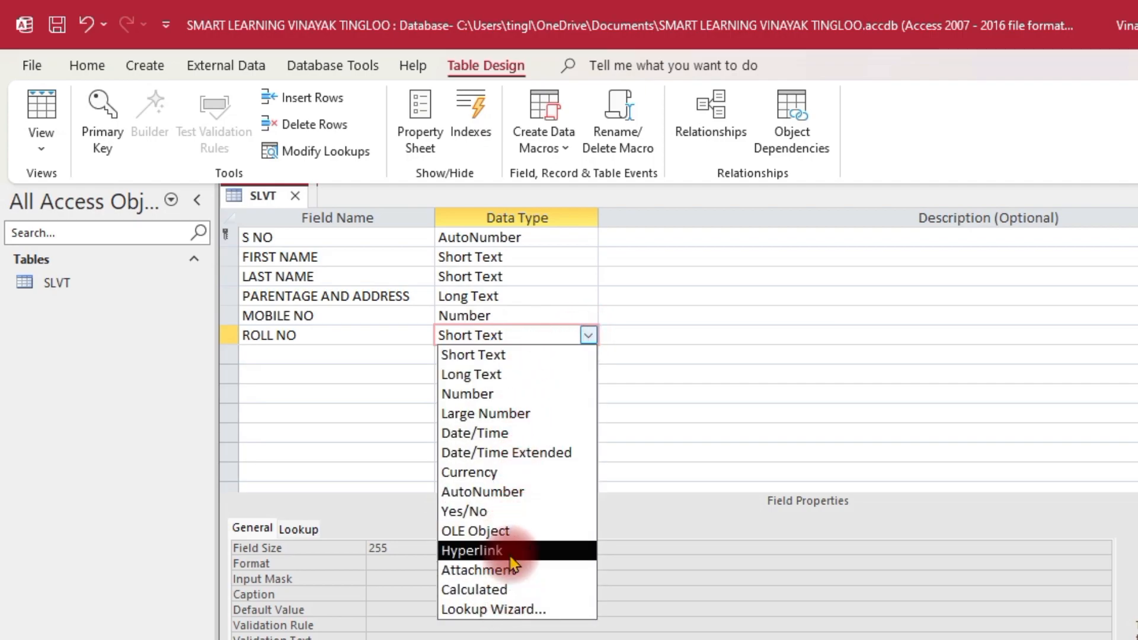
left_click(536, 394)
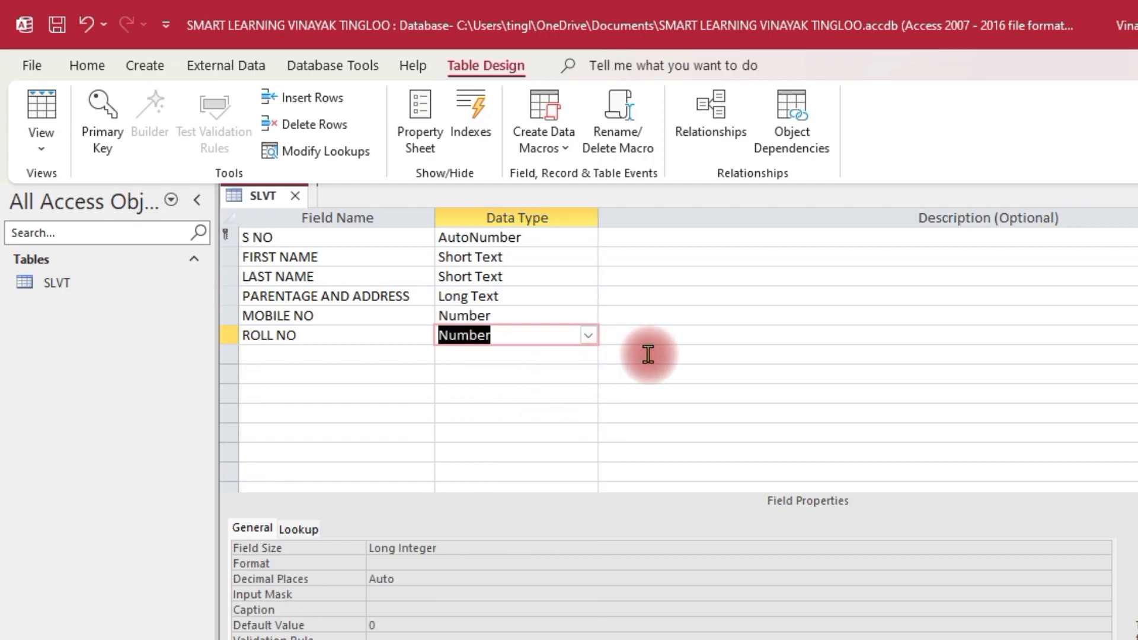
Save the SLVT table design and switch it to Datasheet View
left_click(43, 151)
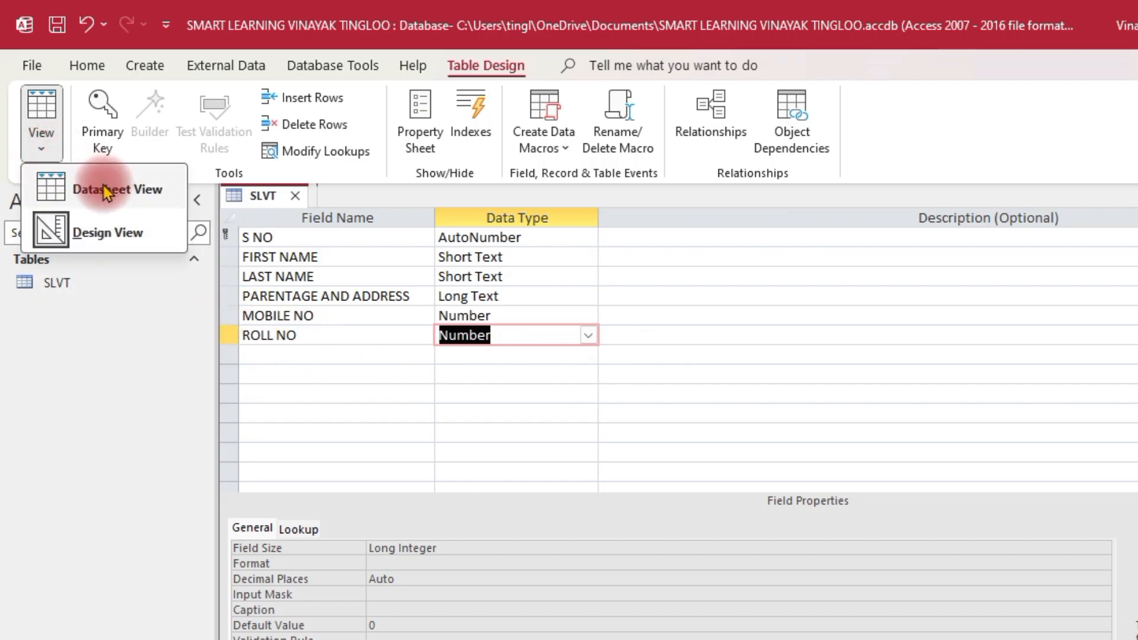
left_click(88, 191)
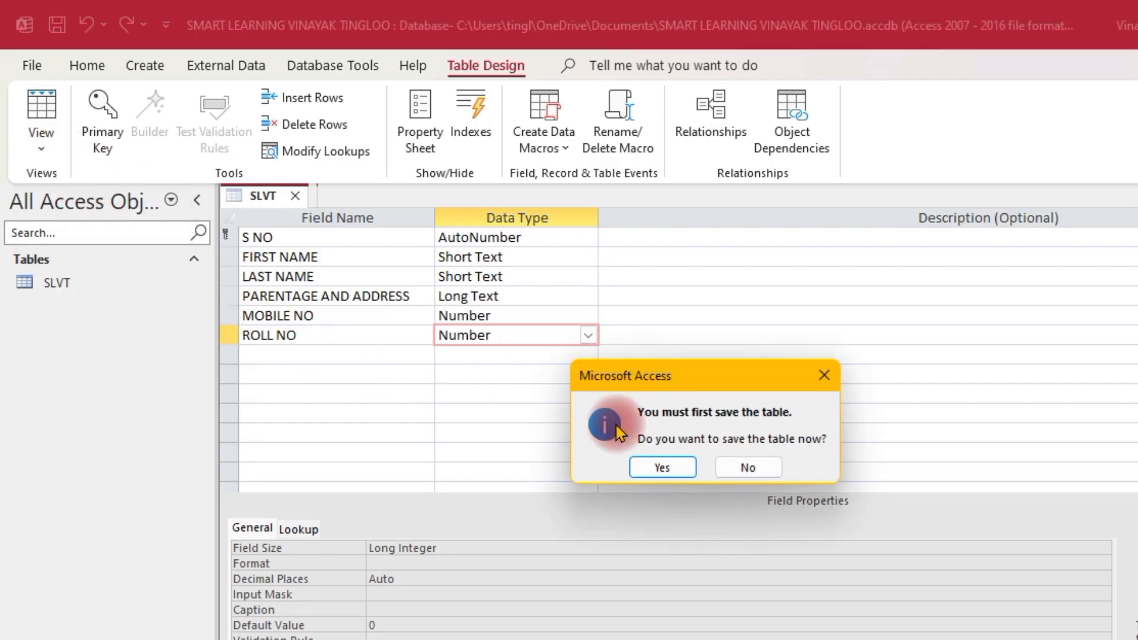
left_click(654, 466)
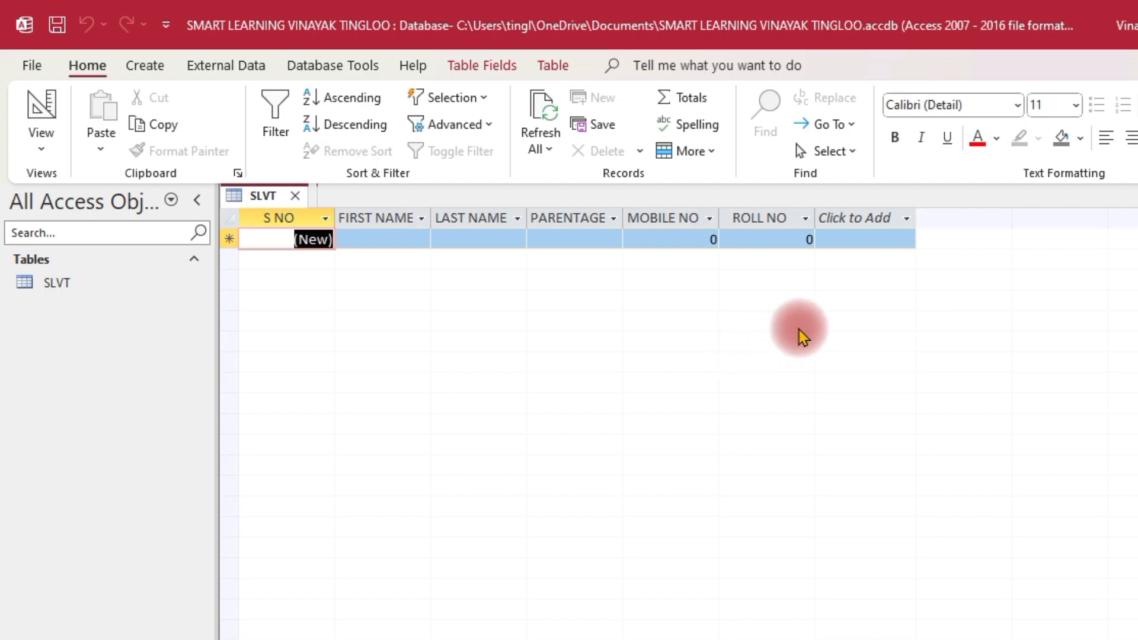
Add a Date & Time column named JOINED IN THIS SCHOOL and widen it
left_click(909, 219)
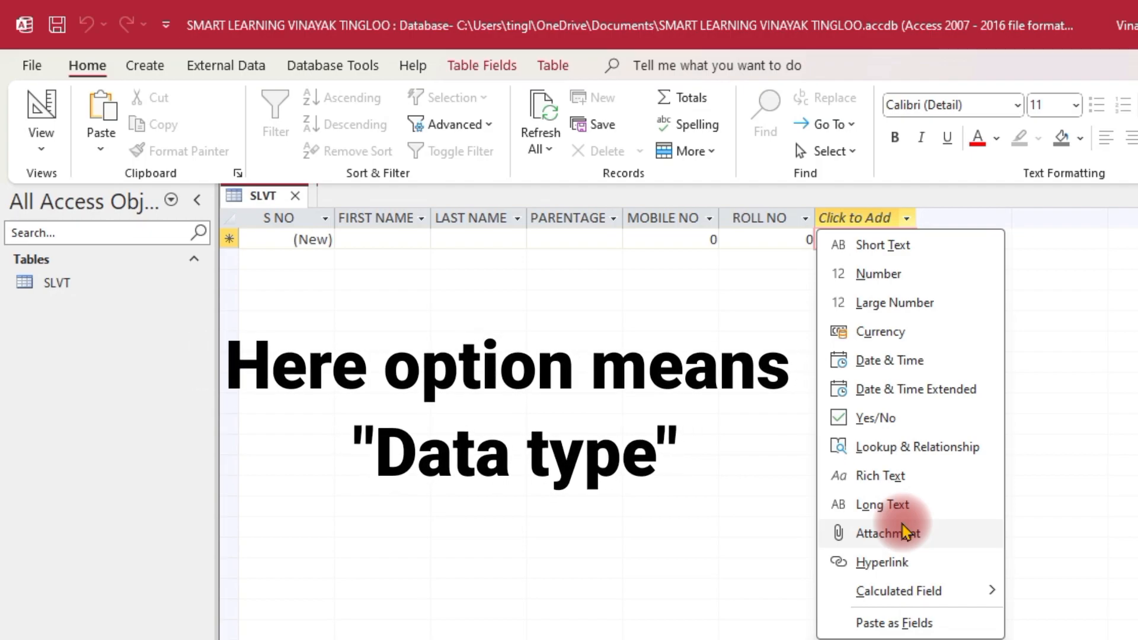
left_click(917, 363)
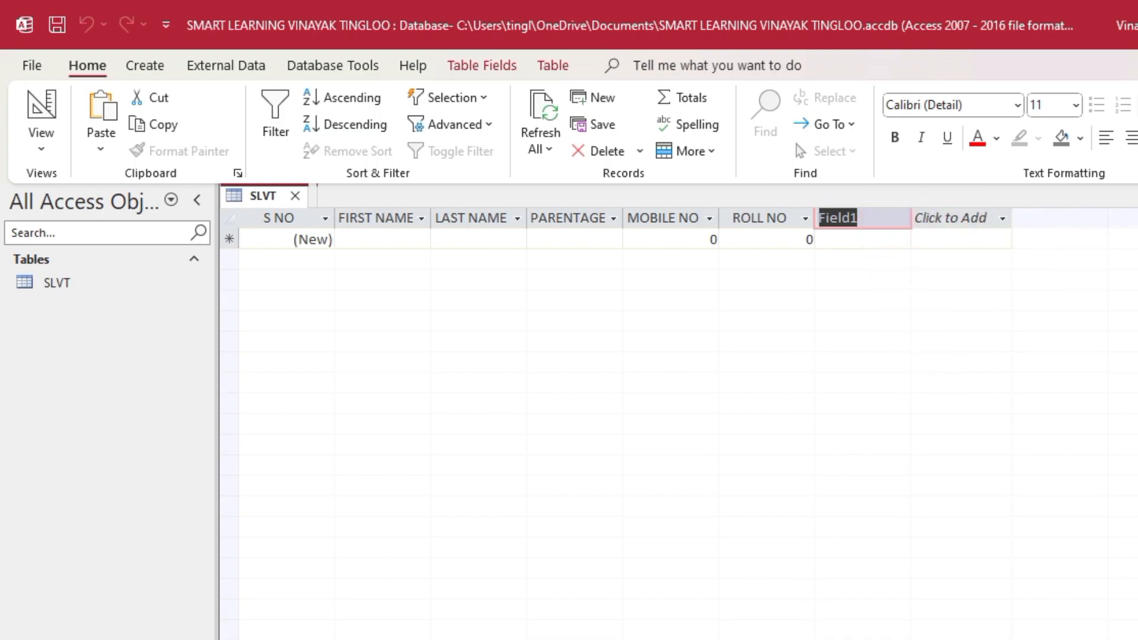
type("JOINED I")
type("N THIS S")
type("CHOOL")
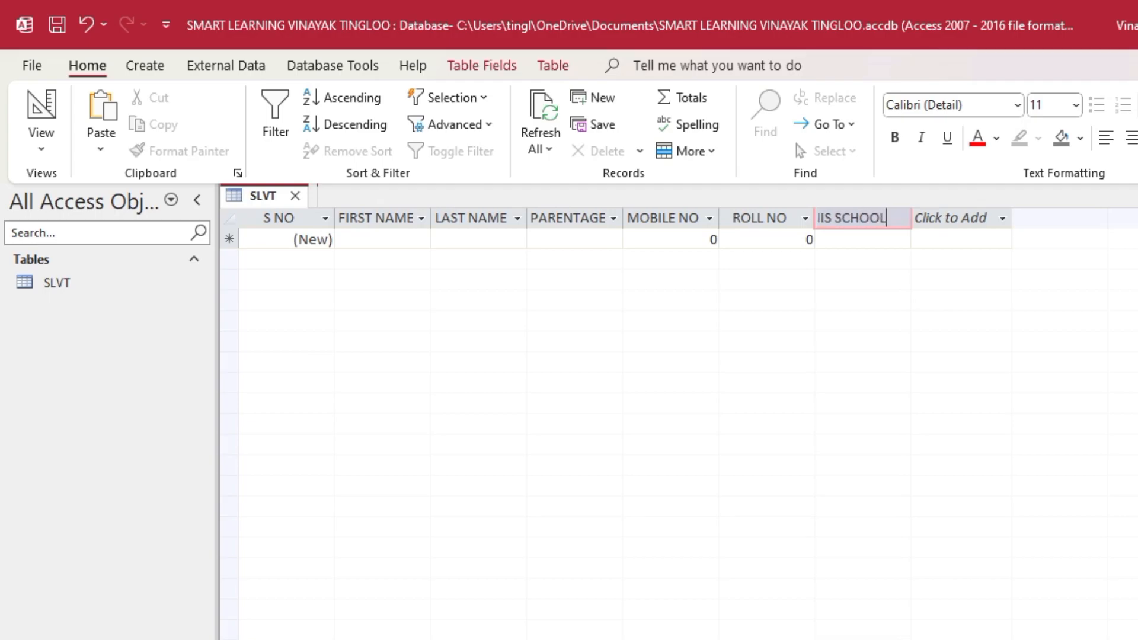
key("Return")
left_click(735, 365)
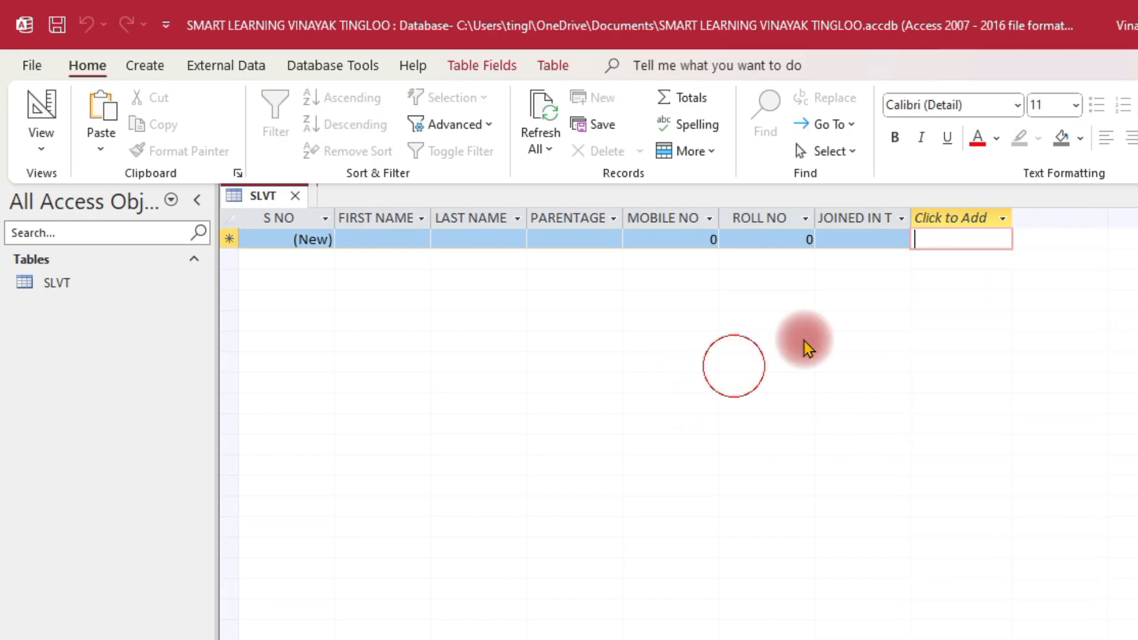
left_click_drag(914, 218, 941, 217)
left_click(869, 428)
left_click(861, 240)
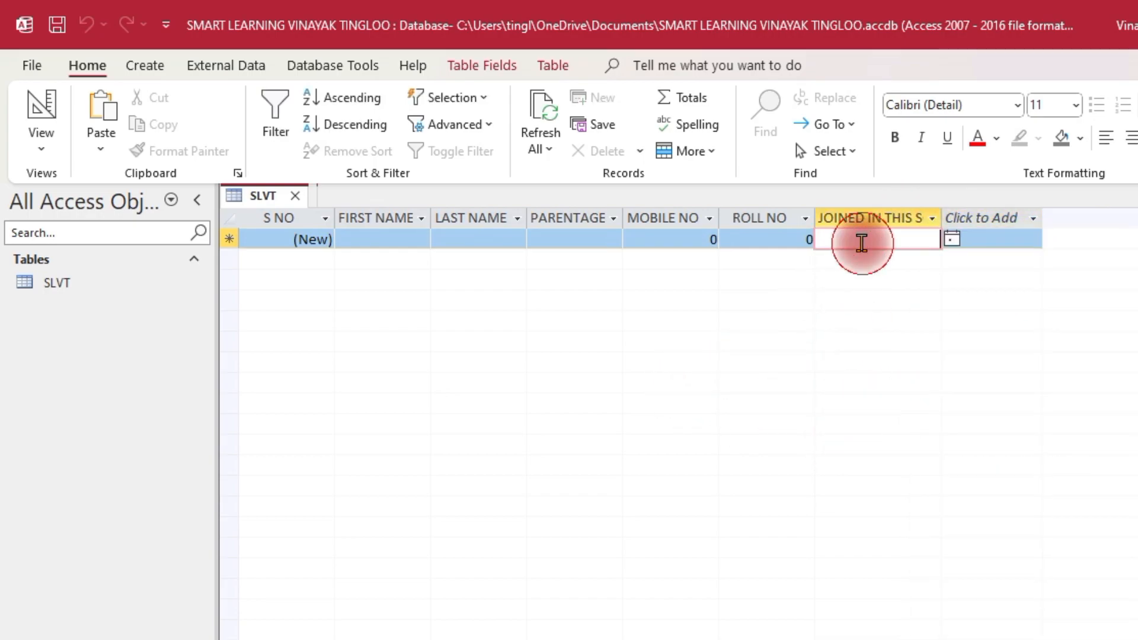
left_click(953, 240)
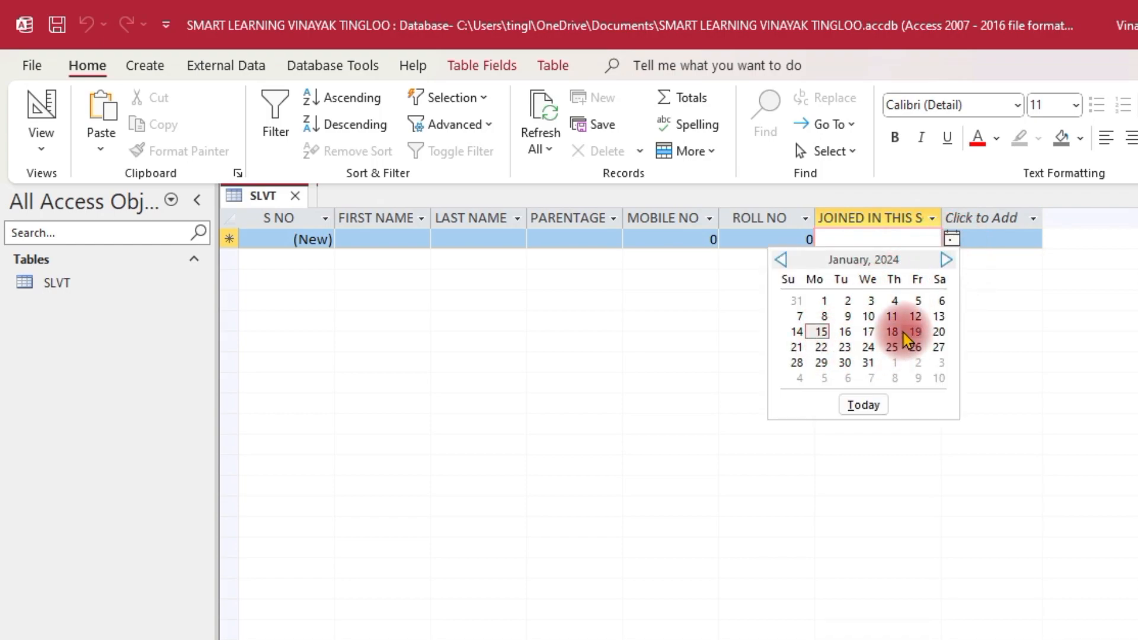
left_click(1050, 320)
Add a Currency column named FEE
left_click(1033, 218)
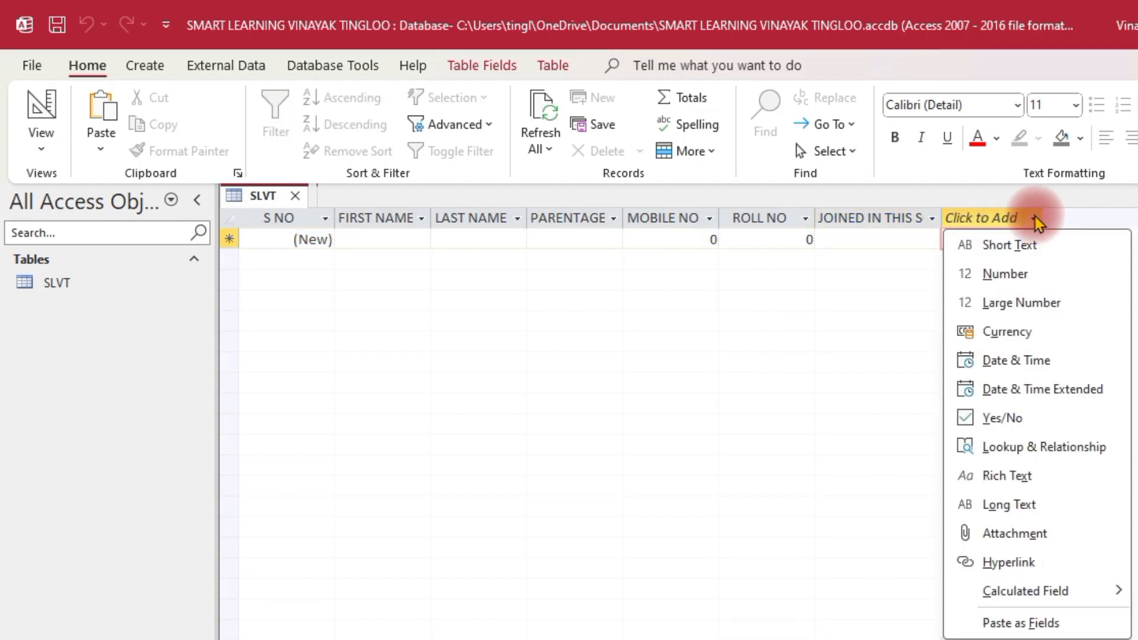
left_click(1034, 331)
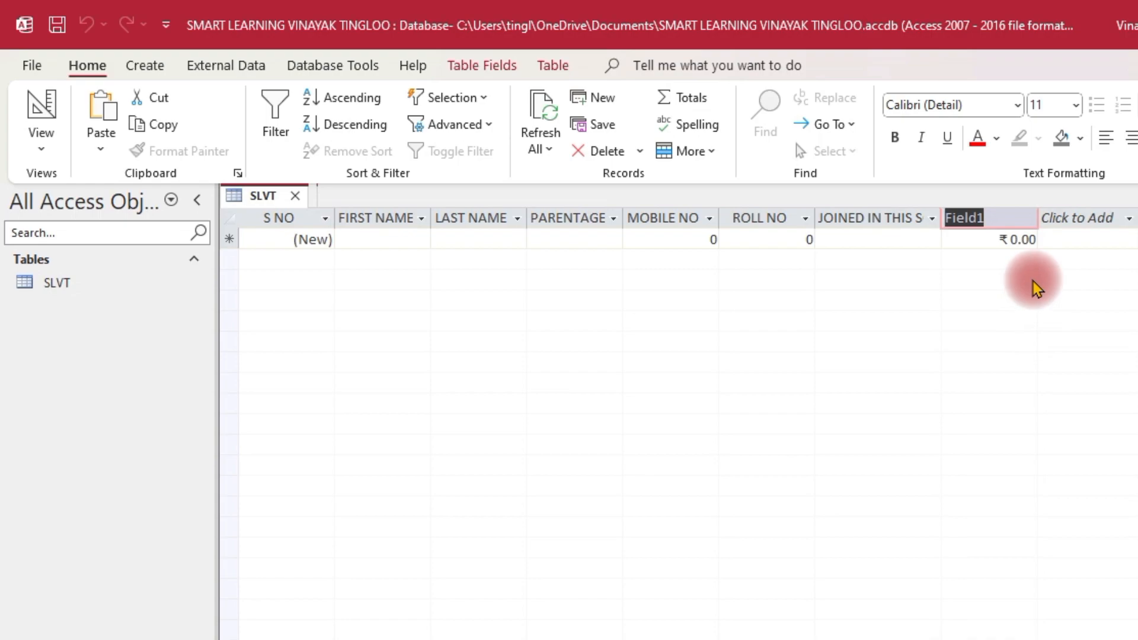
type("FEE")
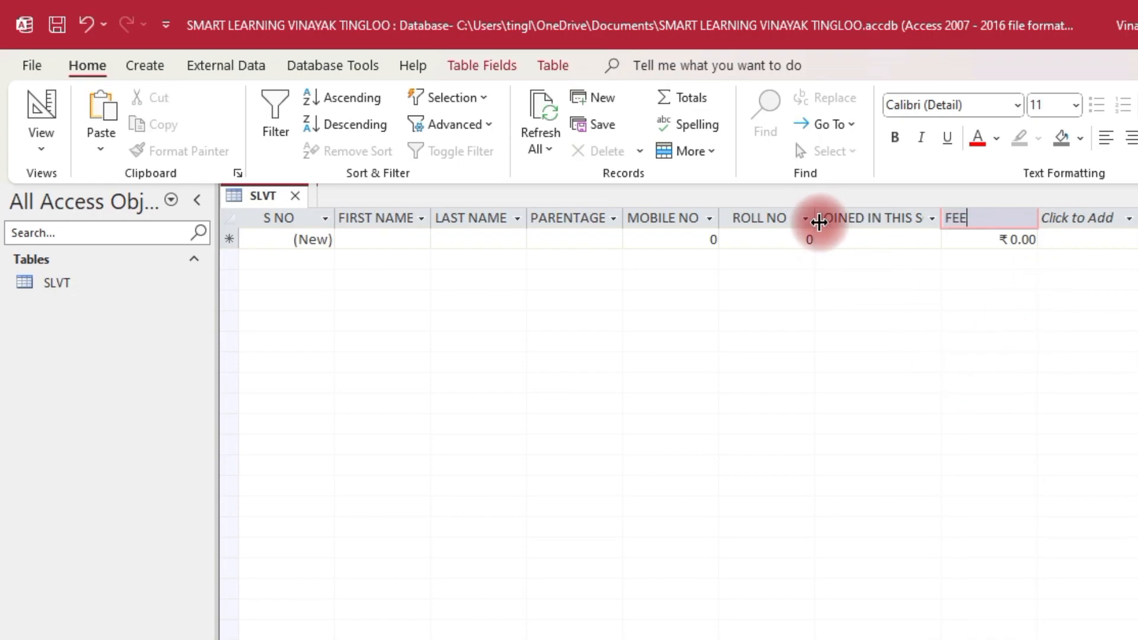
left_click(842, 243)
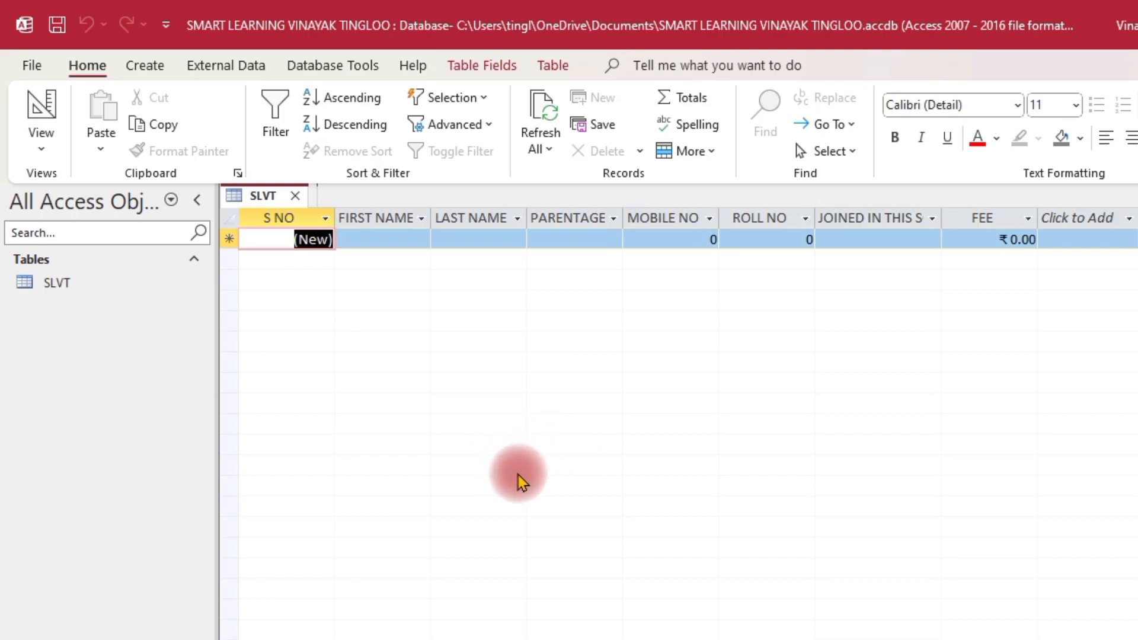
Switch SLVT back to Design View to see JOINED IN THIS SCHOOL and FEE listed
left_click(48, 151)
left_click(110, 231)
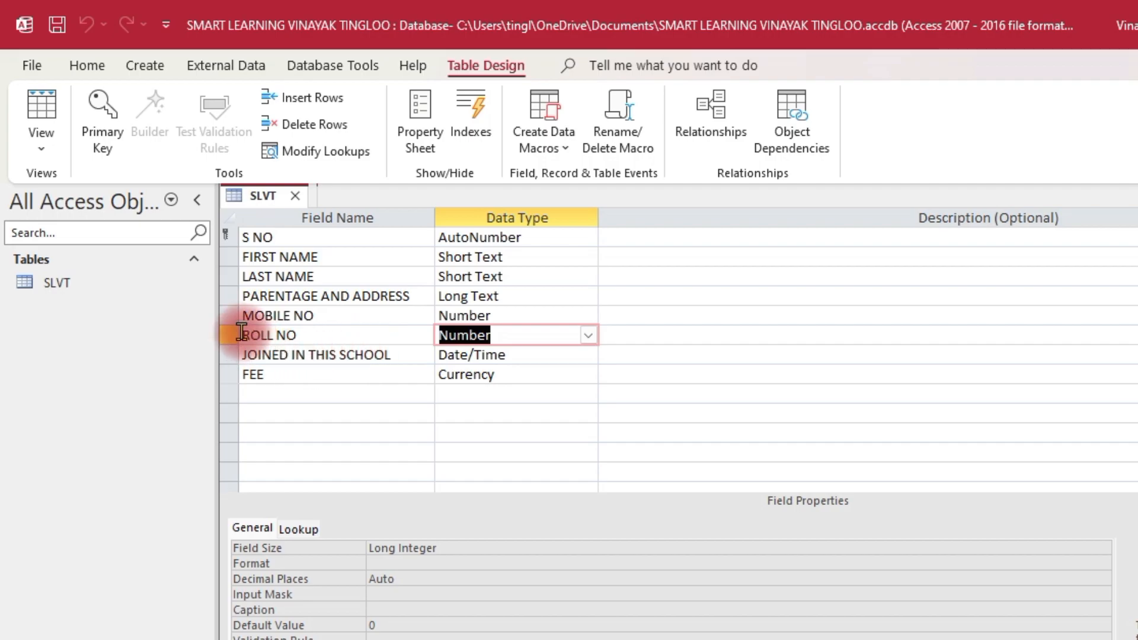
Make ROLL NO the primary key, save SLVT and switch to Datasheet View
left_click(262, 339)
left_click(102, 116)
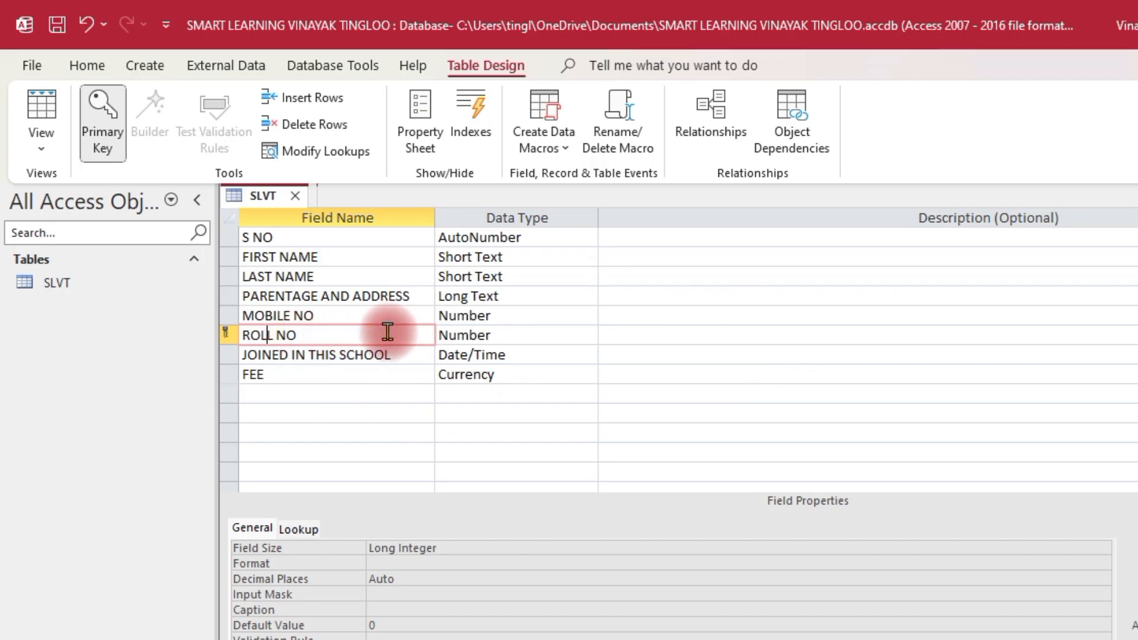
left_click(42, 144)
left_click(105, 190)
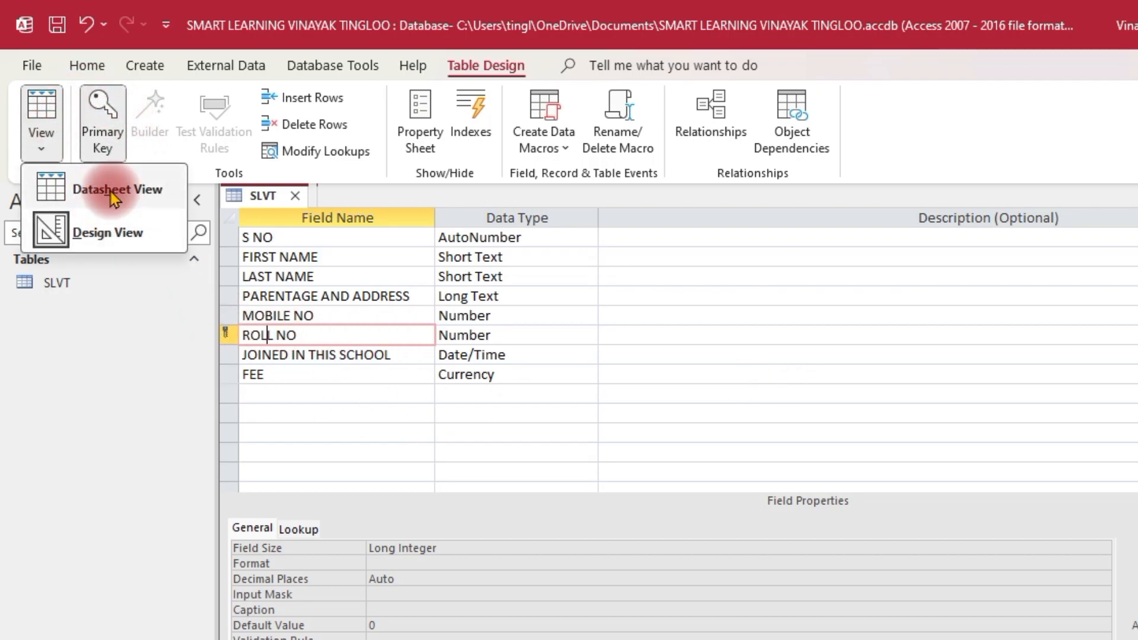
left_click(663, 467)
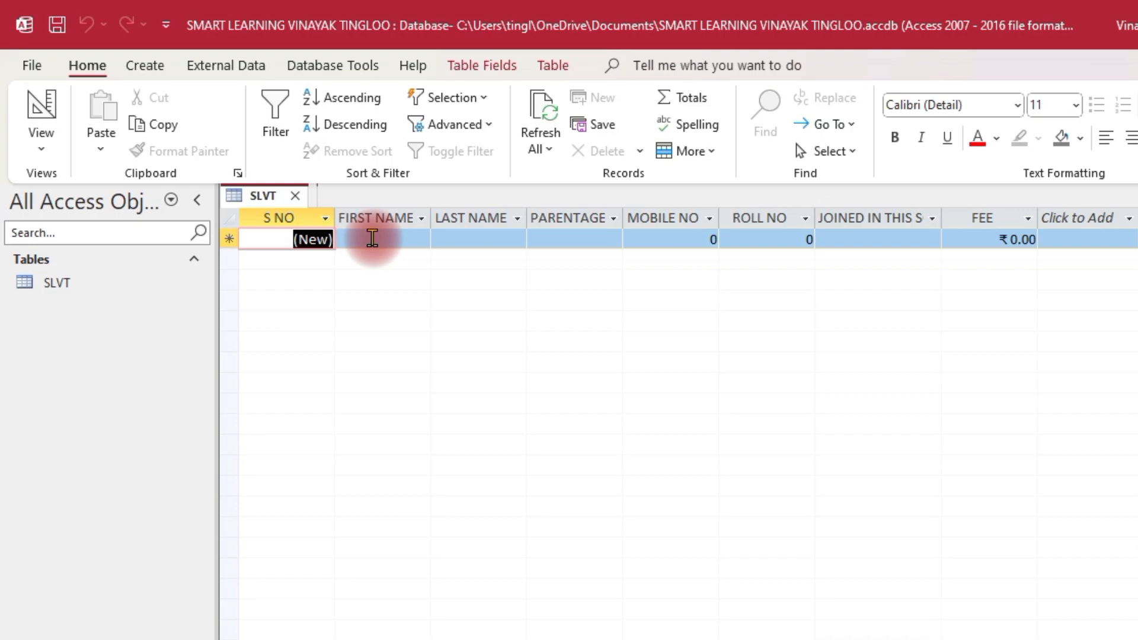
Enter the first student's names and parentage-and-address, widening that column to fit
left_click(405, 238)
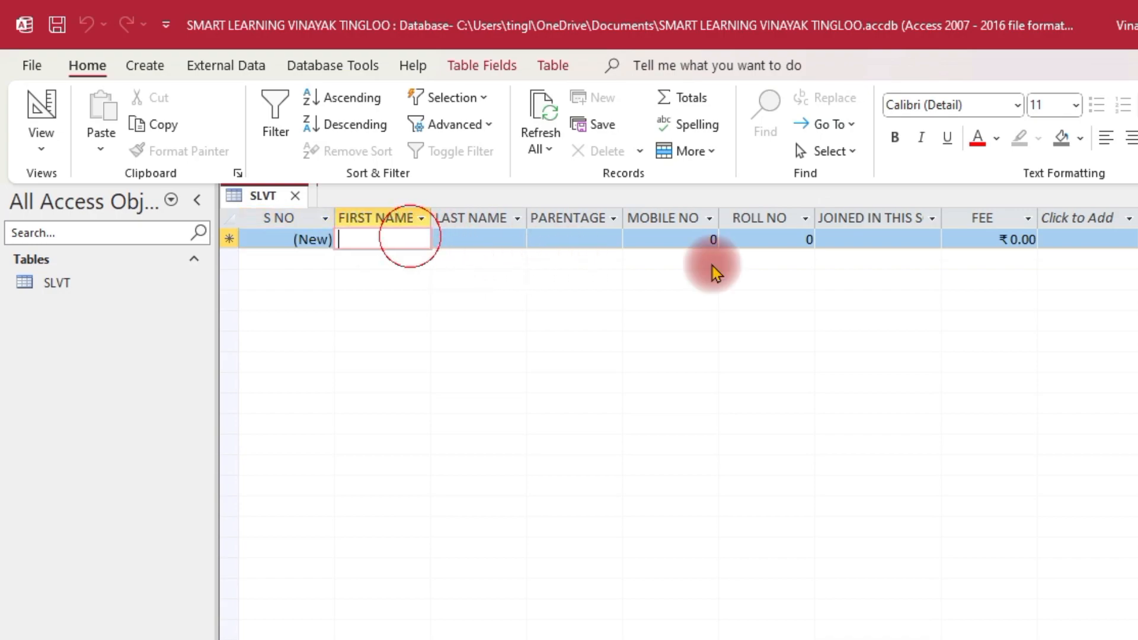
type("VINAYAK")
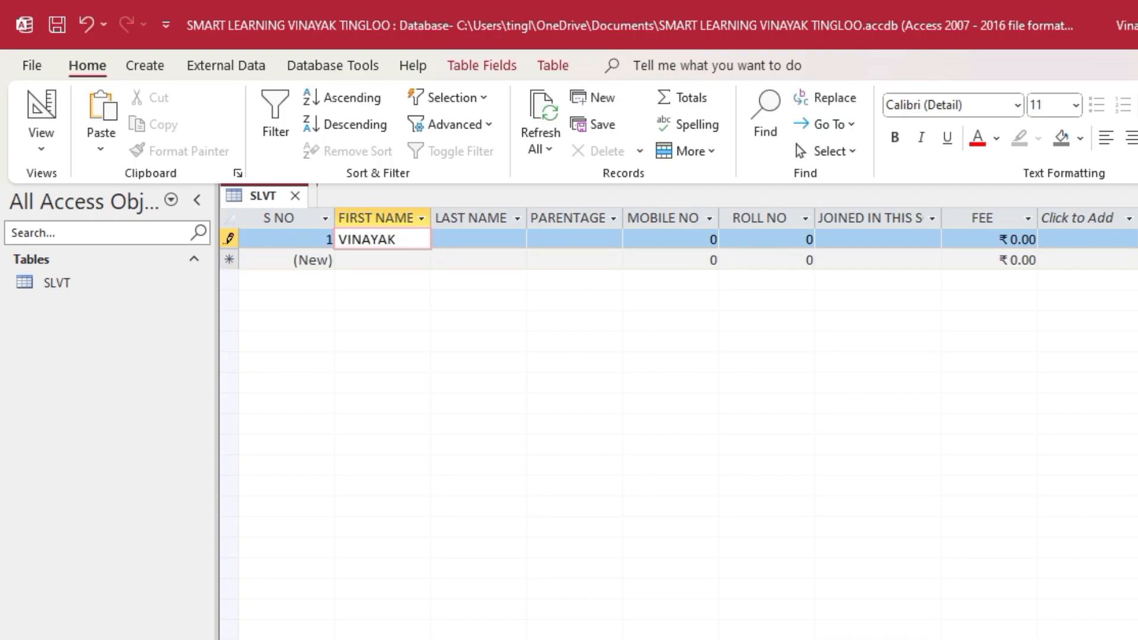
key("Tab")
key("Tab")
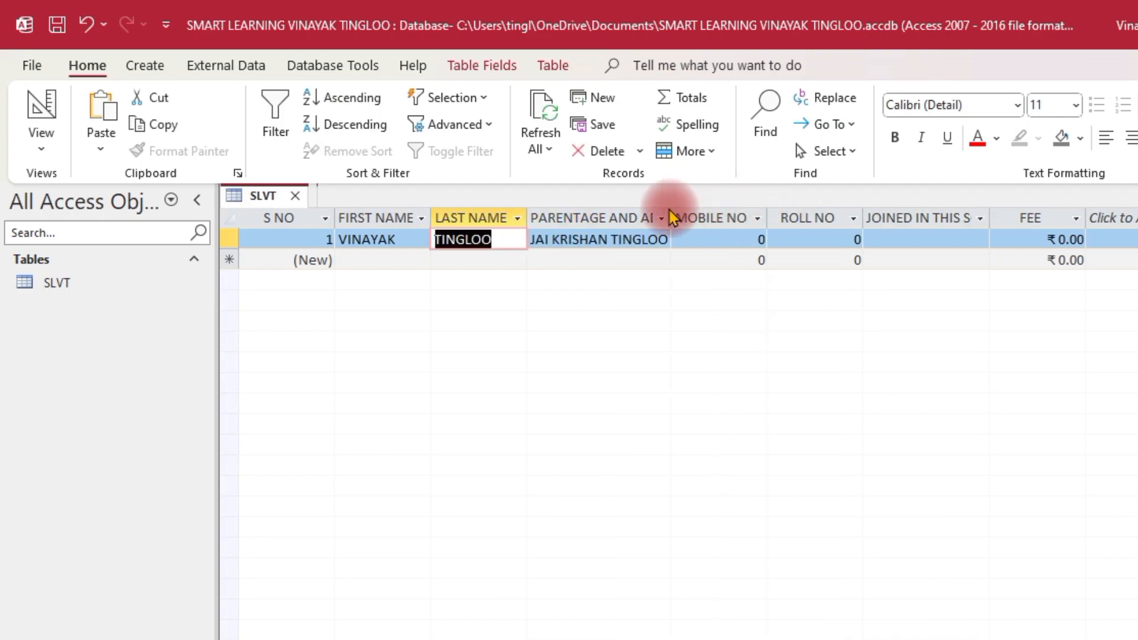
key("F2")
left_click_drag(689, 215, 815, 215)
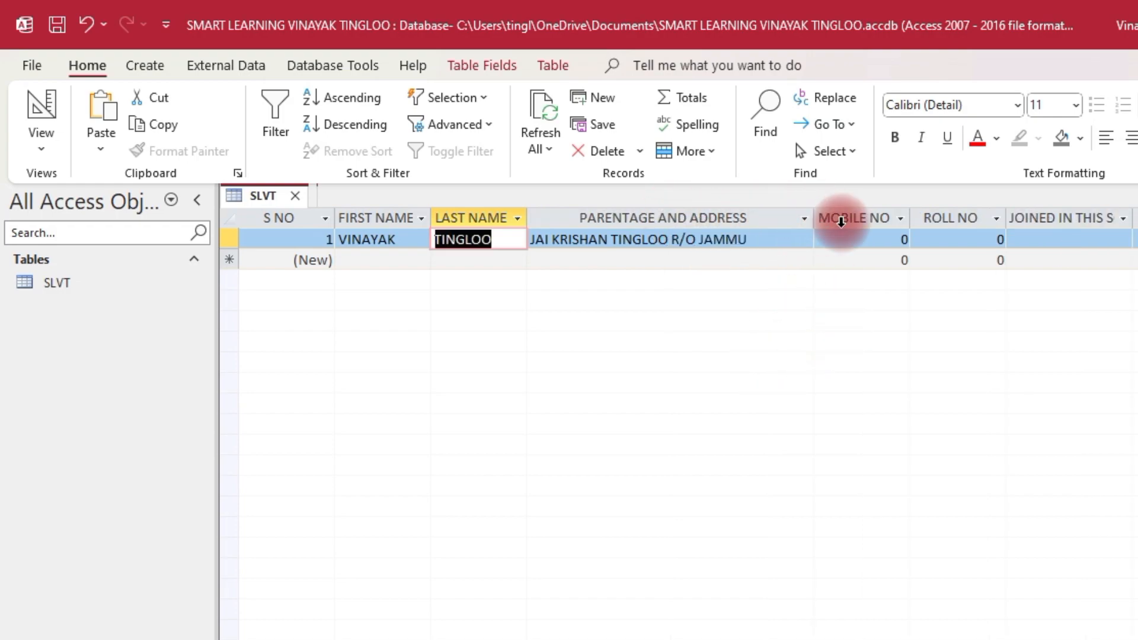
Type the student's ten-digit mobile number and move on to ROLL NO
left_click(856, 238)
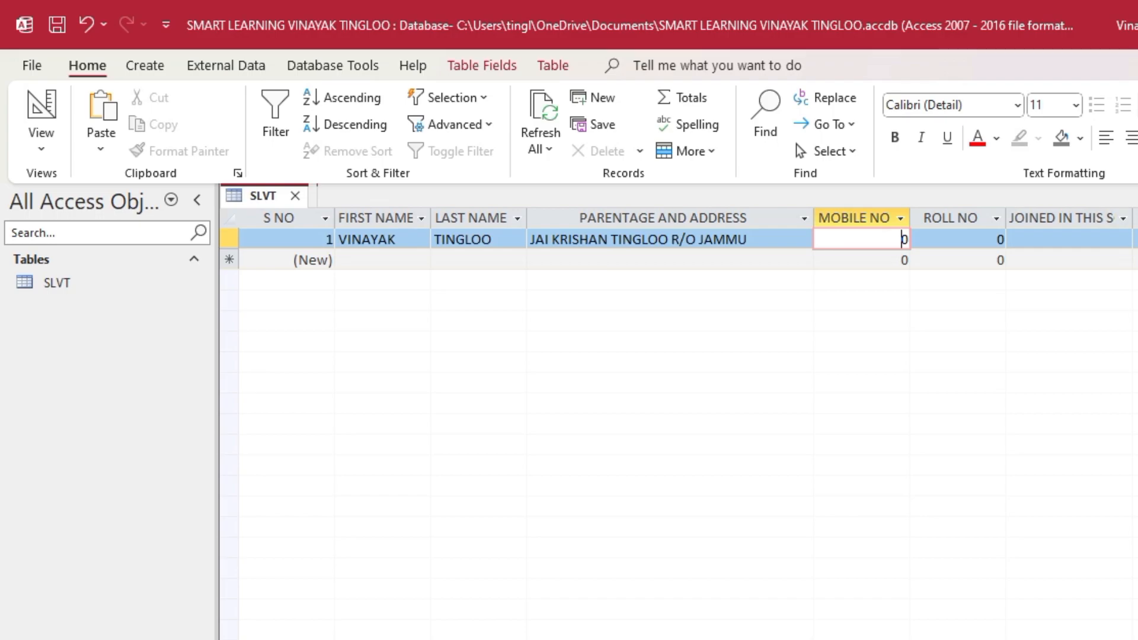
type("12345678900")
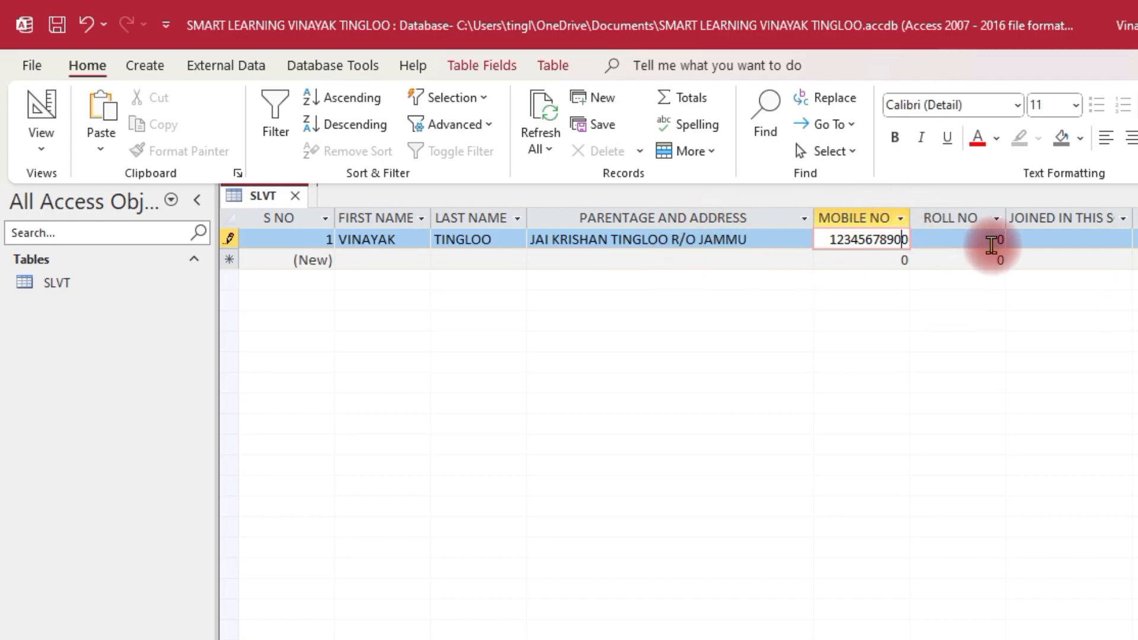
left_click(993, 245)
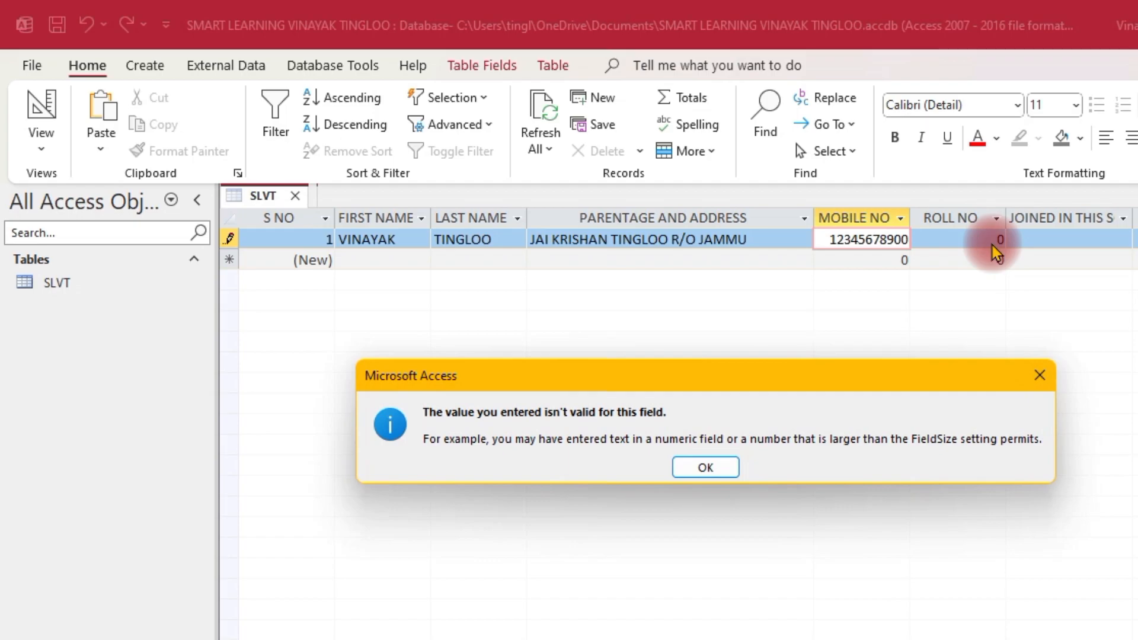
Clear the invalid-value error by trimming digits from MOBILE NO until the record saves
left_click(705, 467)
left_click(945, 240)
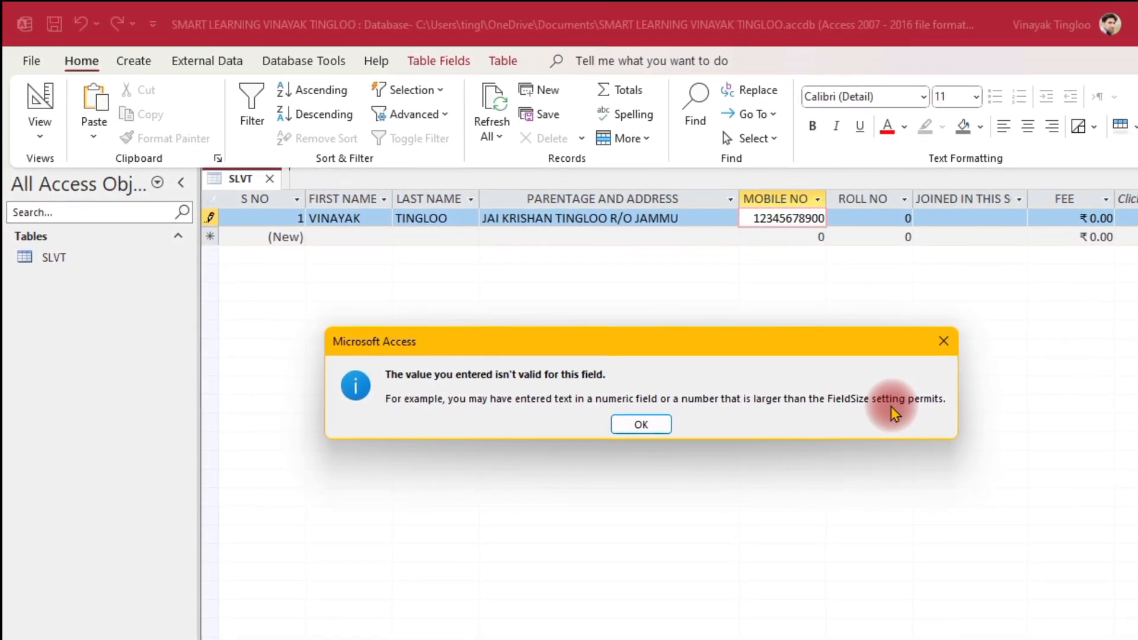
key("Return")
key("BackSpace")
key("BackSpace")
key("BackSpace")
key("BackSpace")
key("BackSpace")
key("BackSpace")
key("Tab")
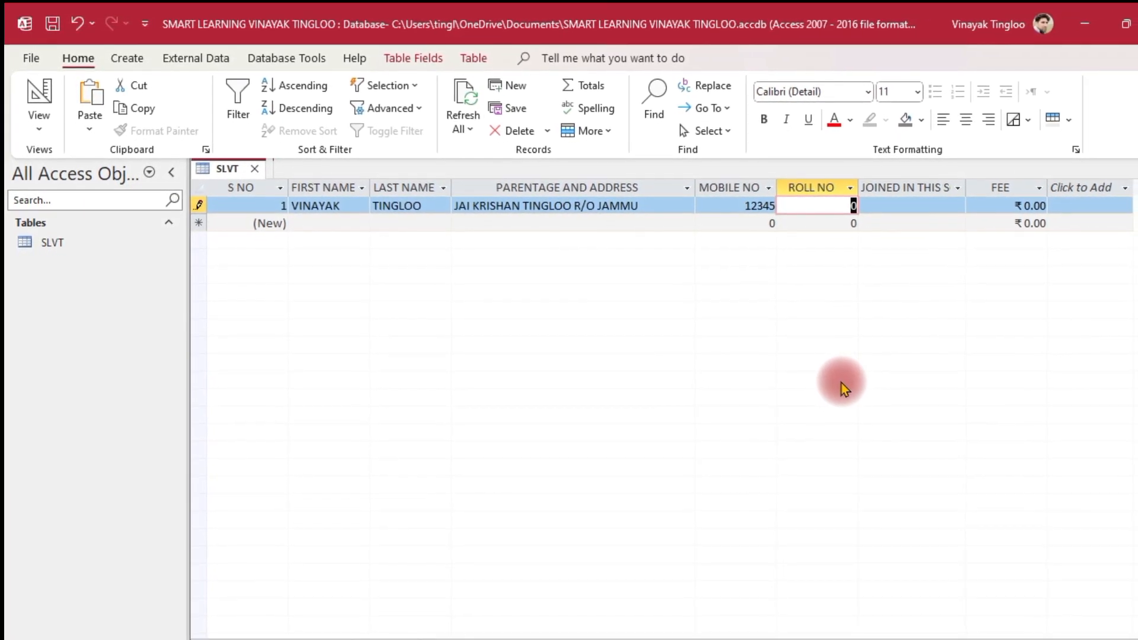
left_click(770, 187)
left_click(748, 183)
left_click(892, 457)
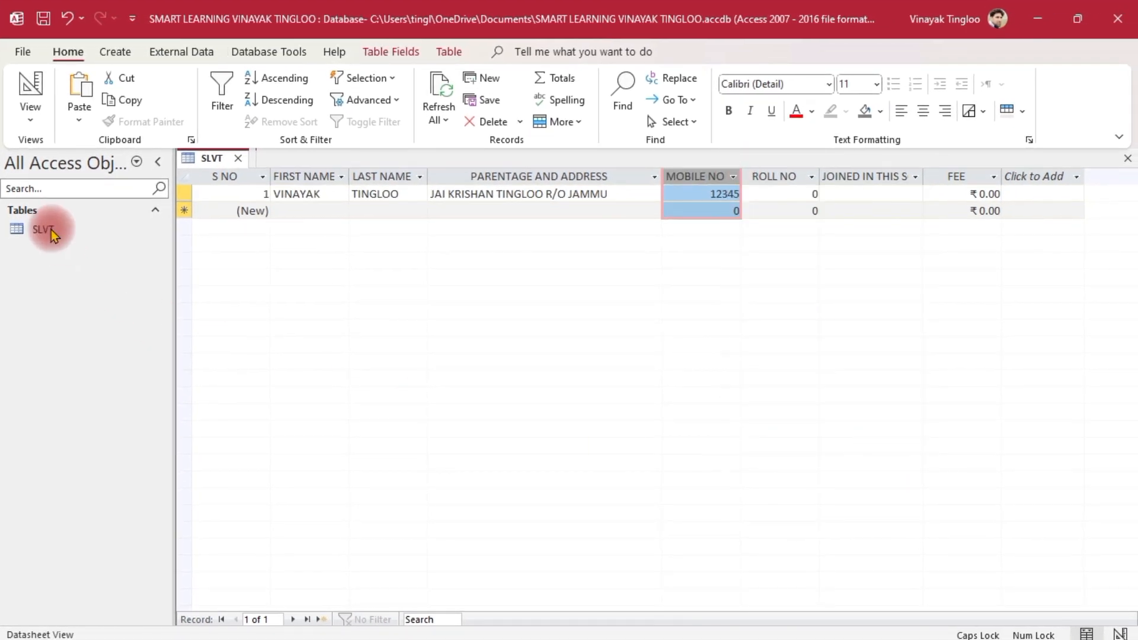
Set MOBILE NO's data type to Large Number, save SLVT and return to Datasheet View
left_click(30, 112)
left_click(97, 184)
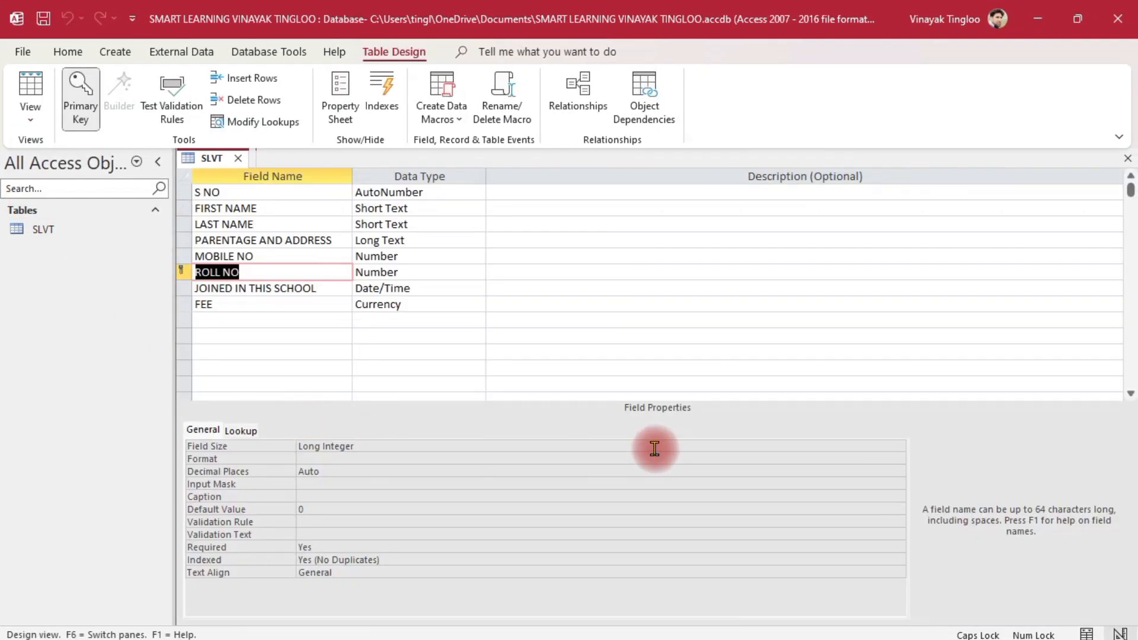
left_click(394, 256)
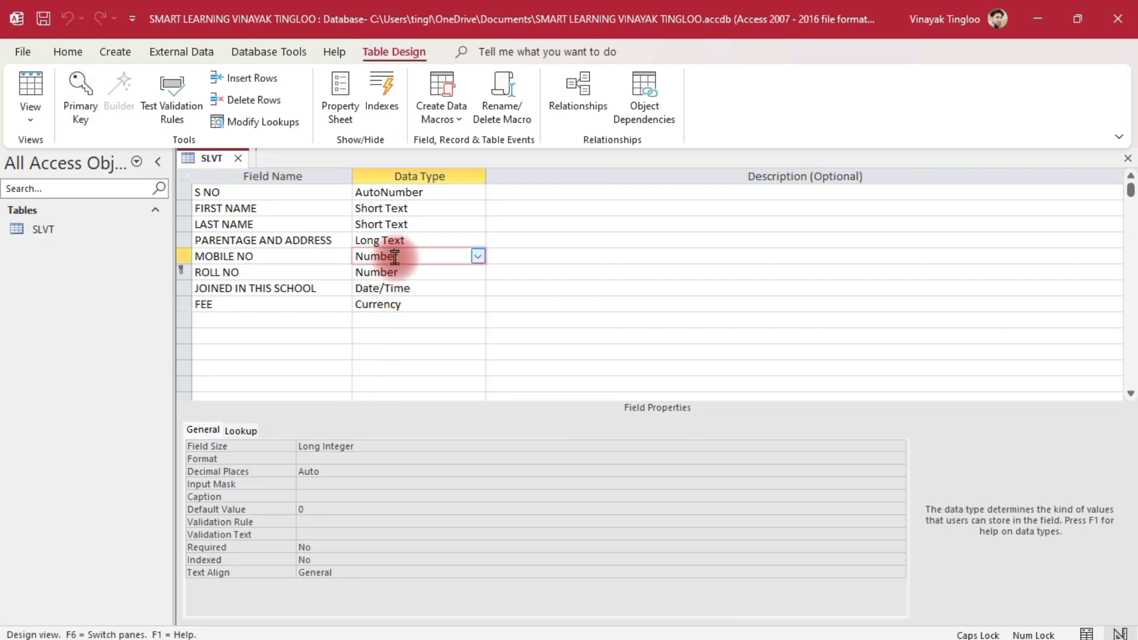
left_click(477, 257)
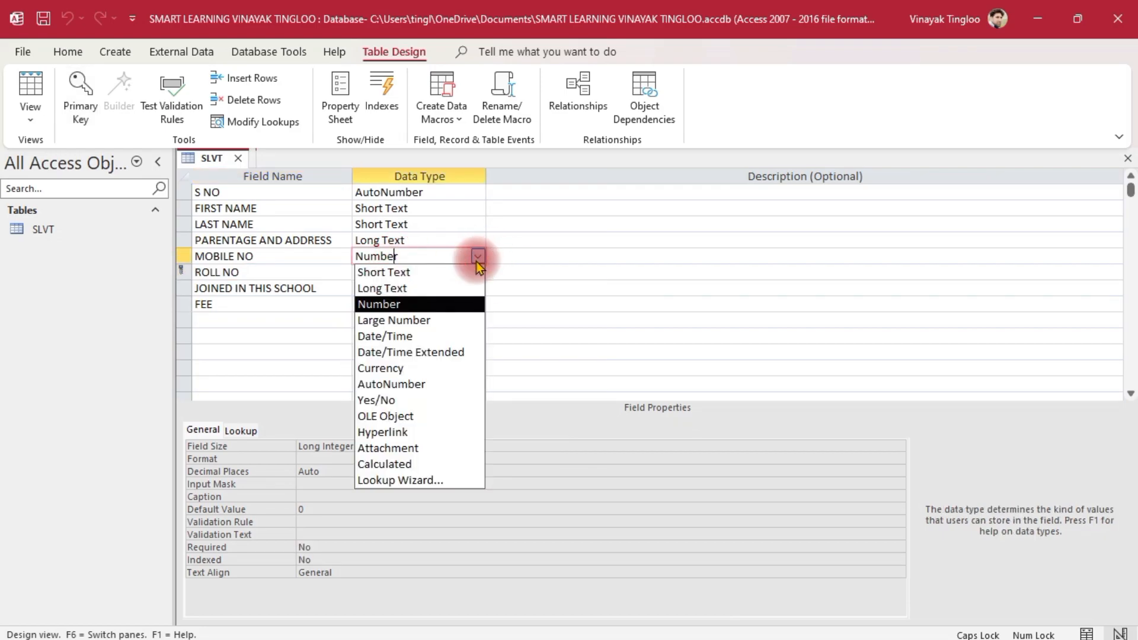
left_click(434, 323)
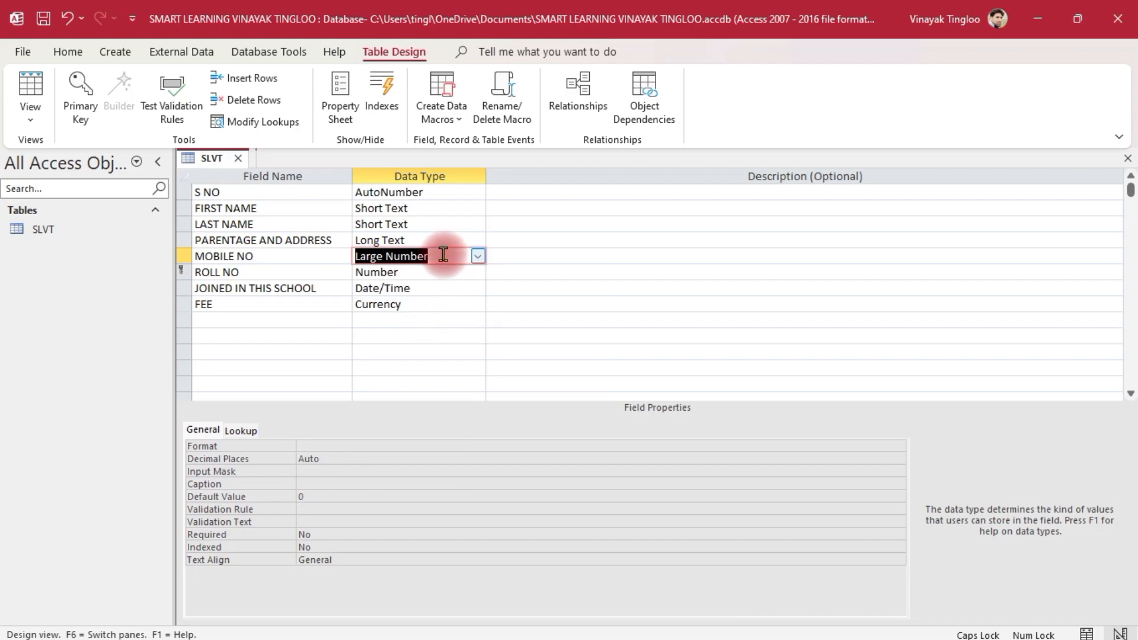
left_click(30, 121)
left_click(108, 155)
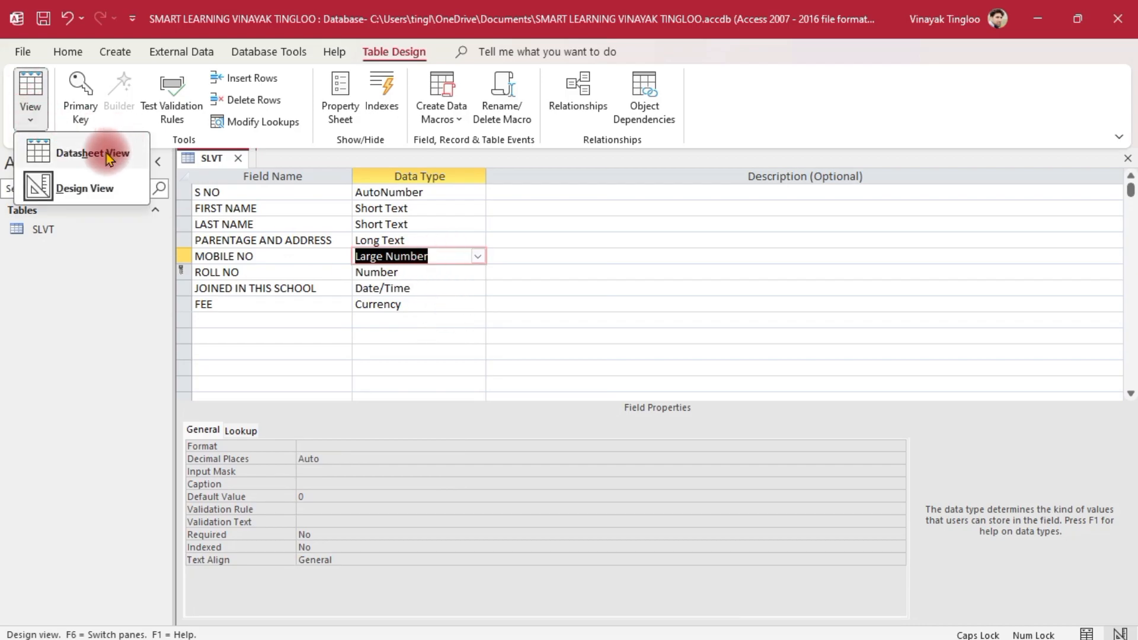
left_click(537, 378)
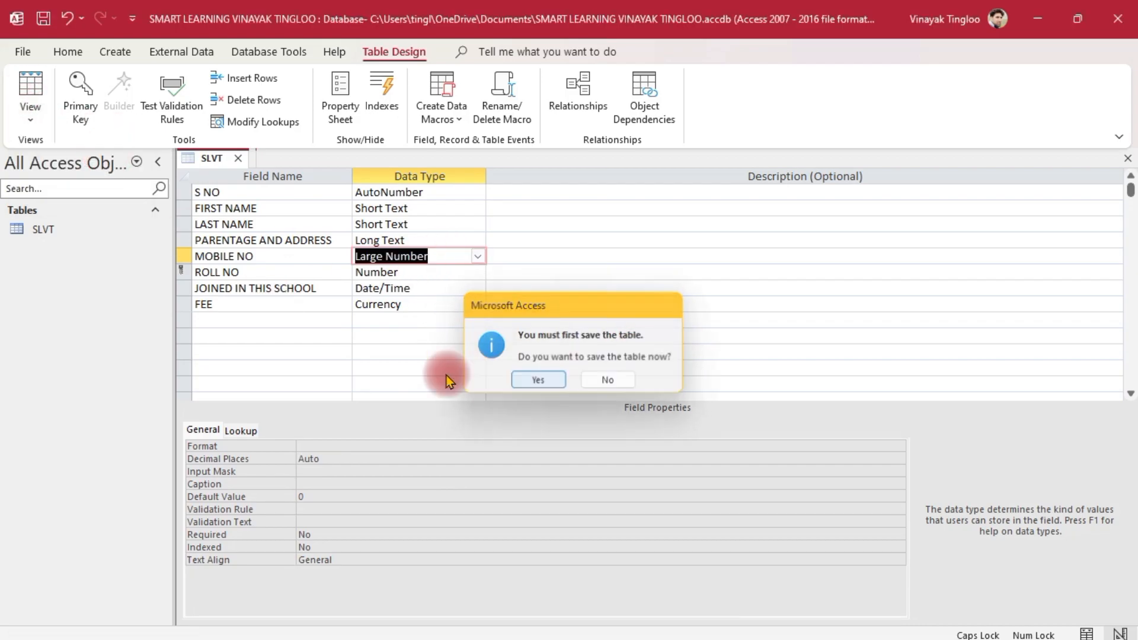
left_click(518, 383)
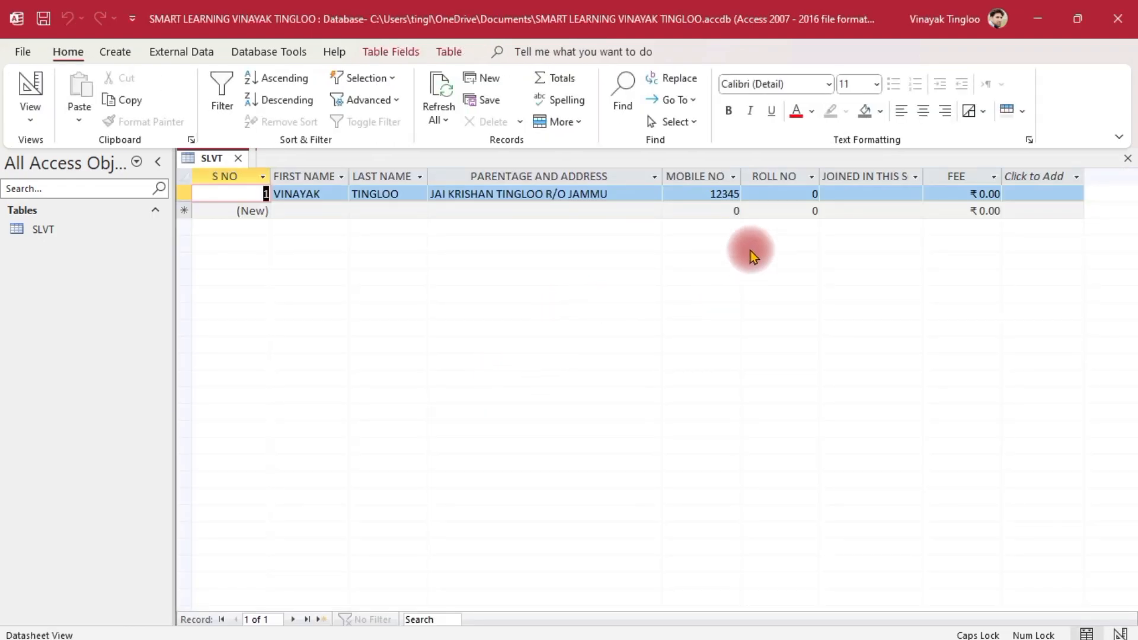
Restore the full mobile number by appending its missing digits
left_click(706, 191)
key("Right")
key("Right")
key("Right")
key("Right")
key("Right")
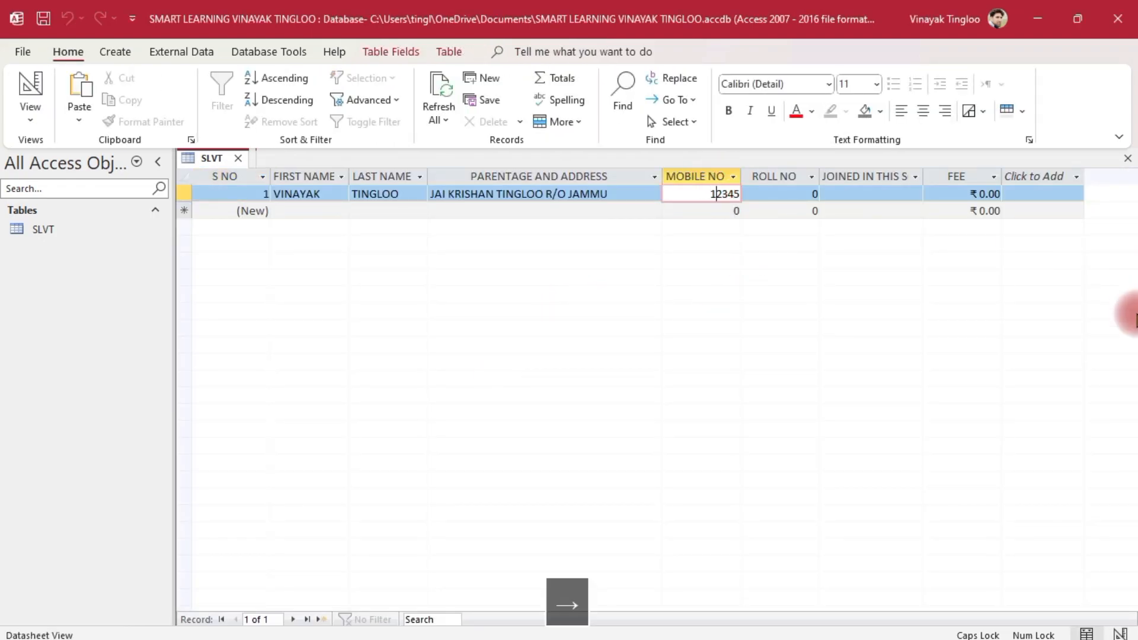
type("67890")
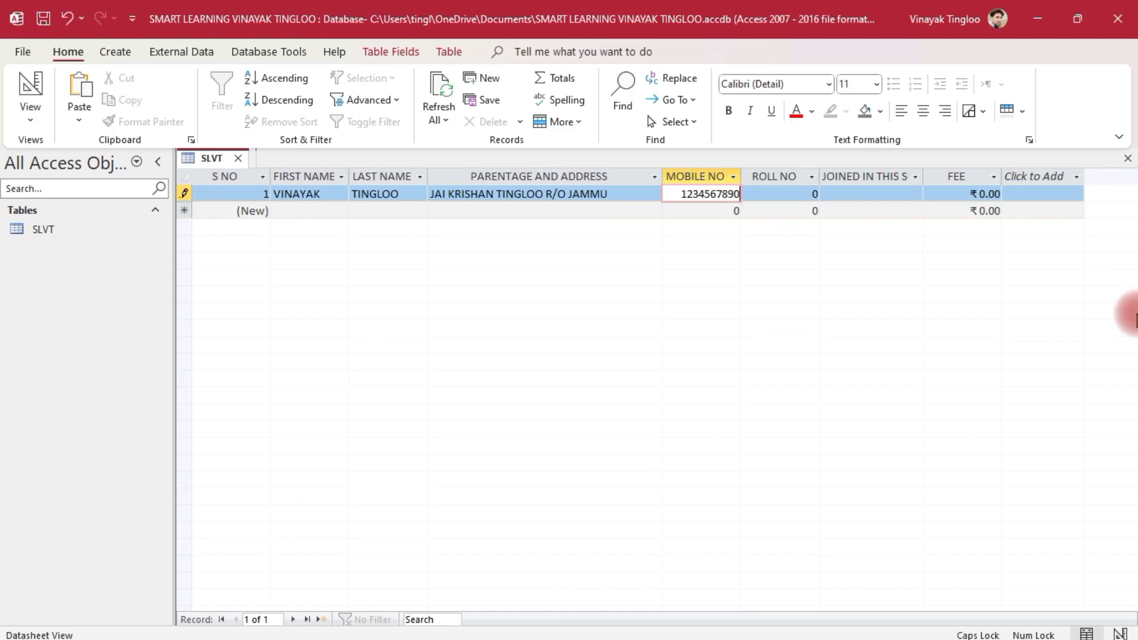
key("Tab")
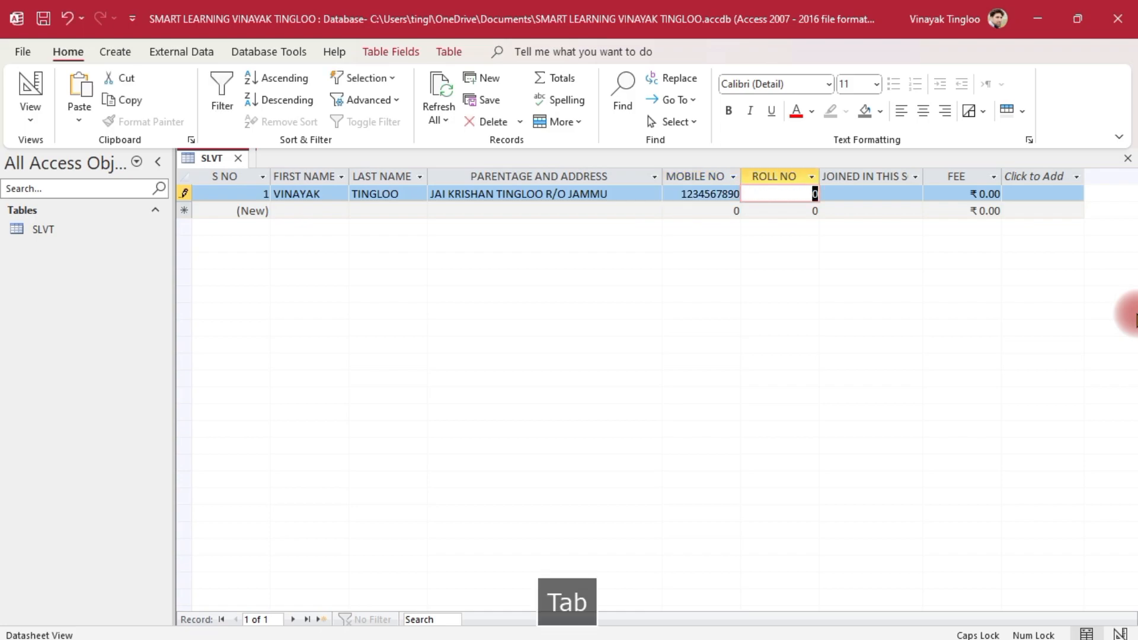
Enter ROLL NO 1, joining date 15-01-2024 and FEE ₹5,000.00, then start record 2
type("1")
key("Tab")
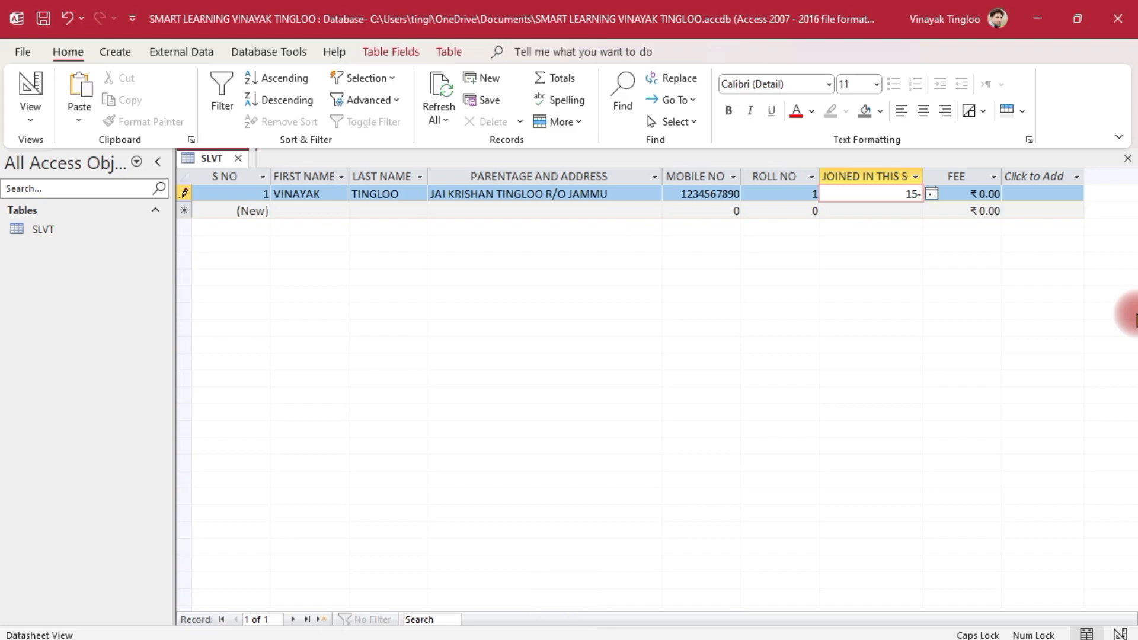
type("15-01-2024")
key("Tab")
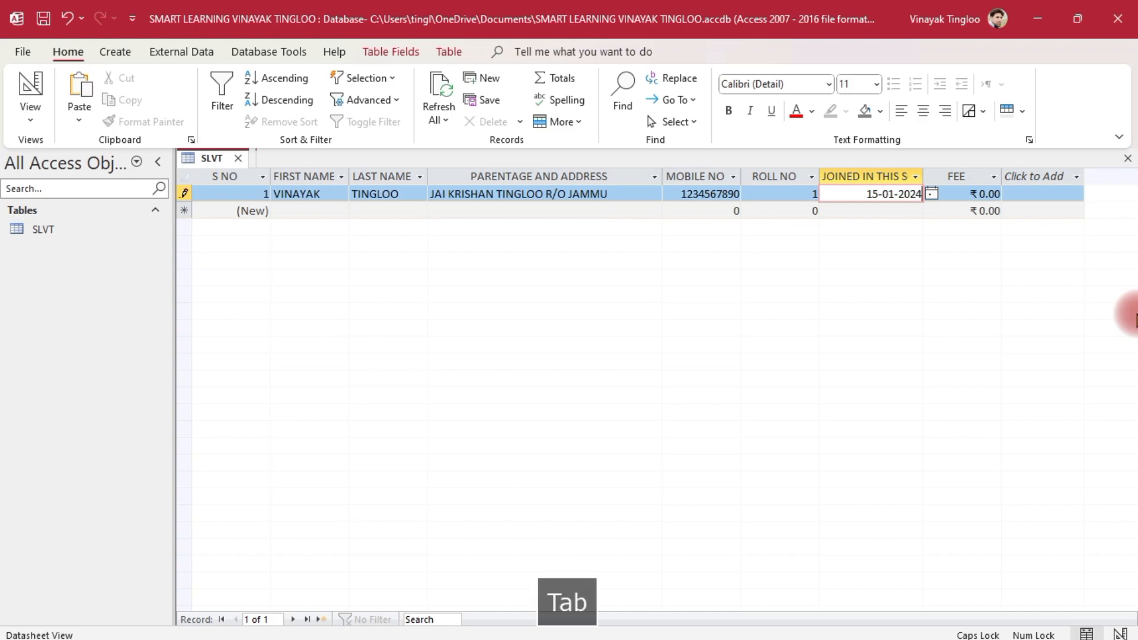
type("500")
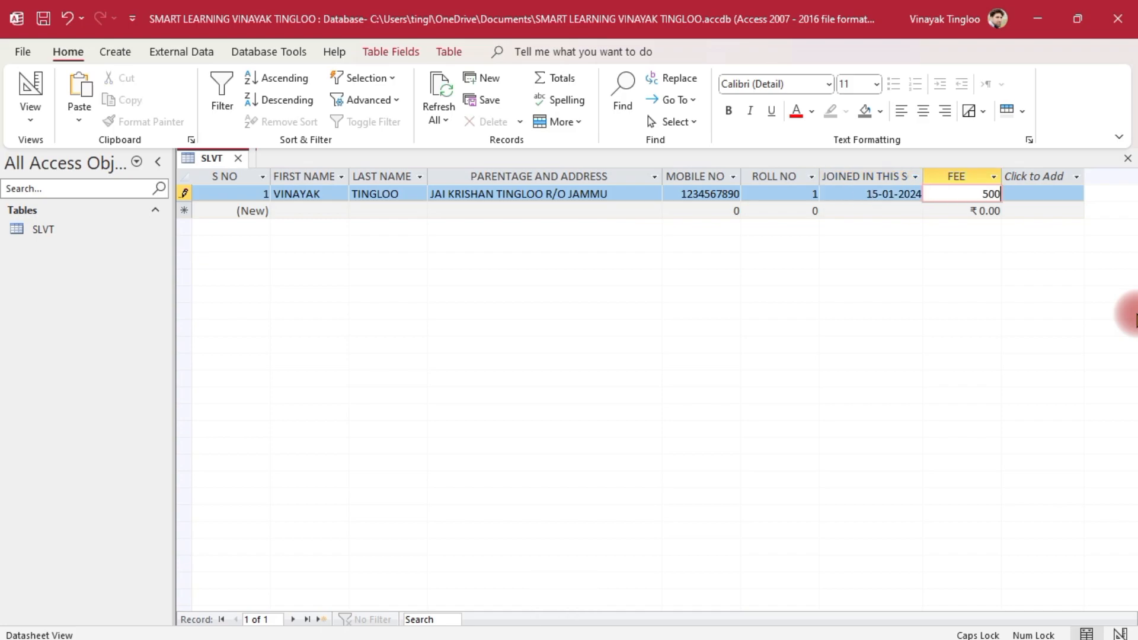
key("Tab")
key("Tab")
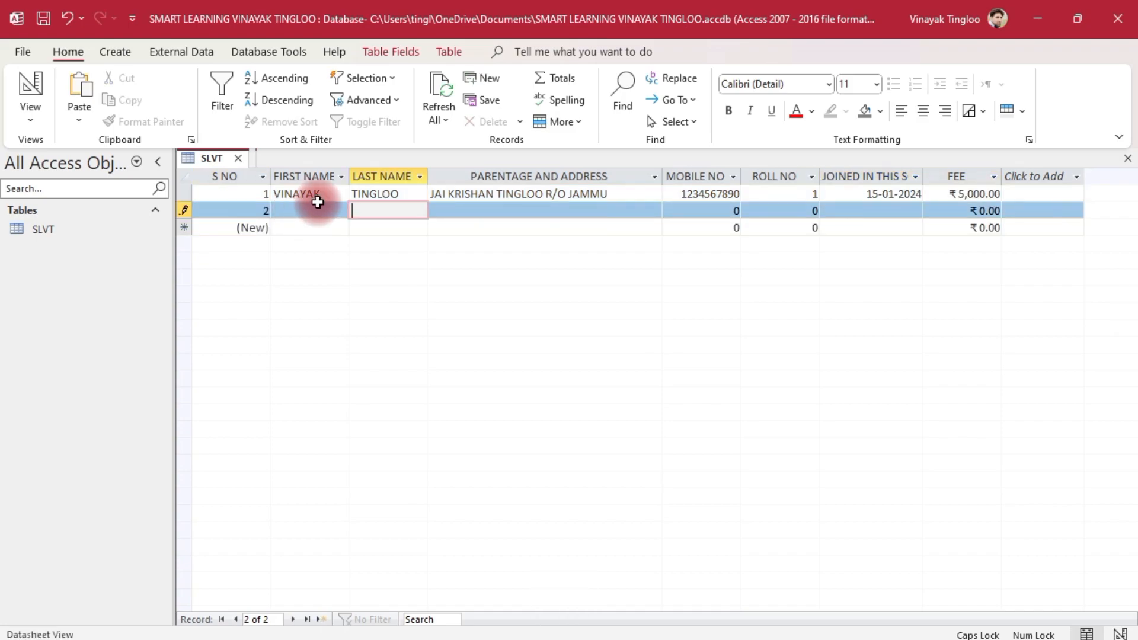
left_click(315, 211)
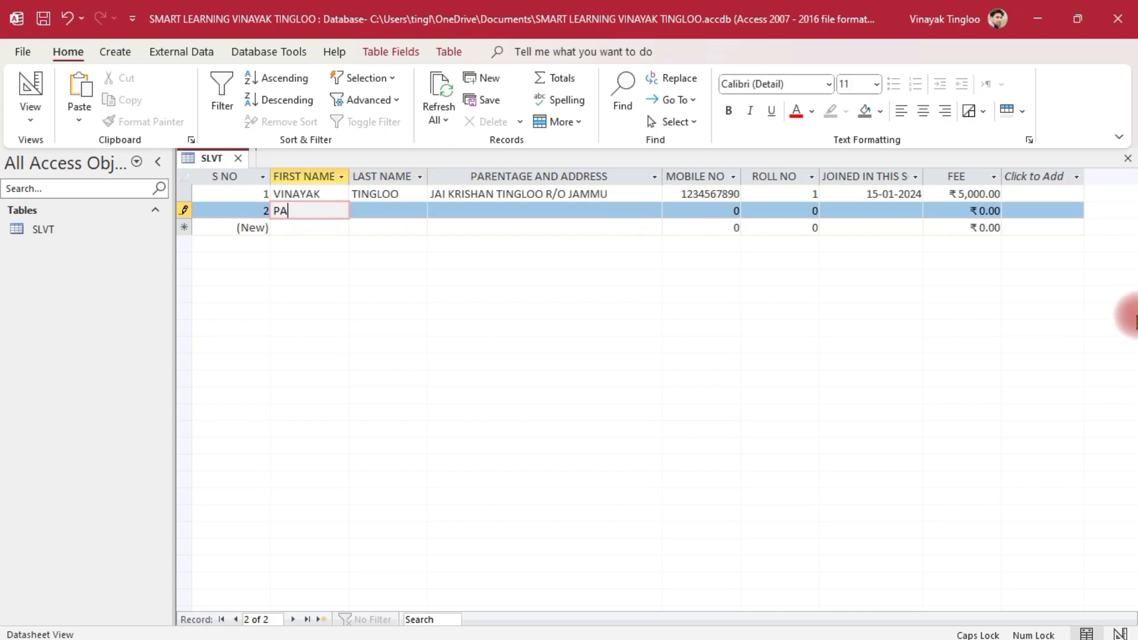
Enter record 2's last name and parentage-and-address, then move to MOBILE NO
key("Tab")
type("KUMAR")
key("Tab")
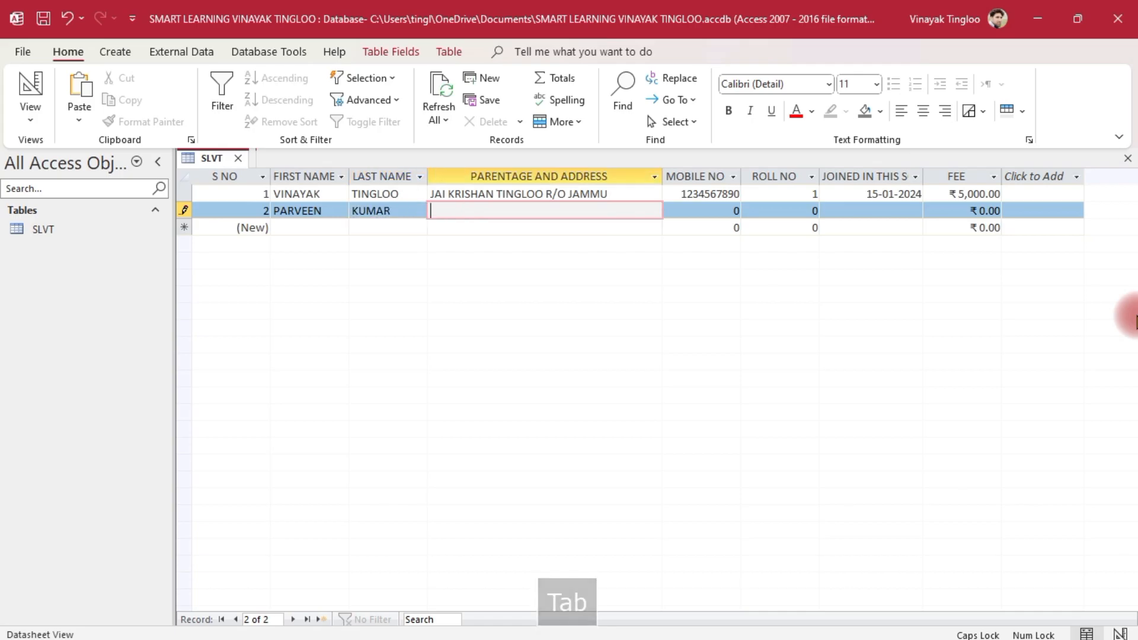
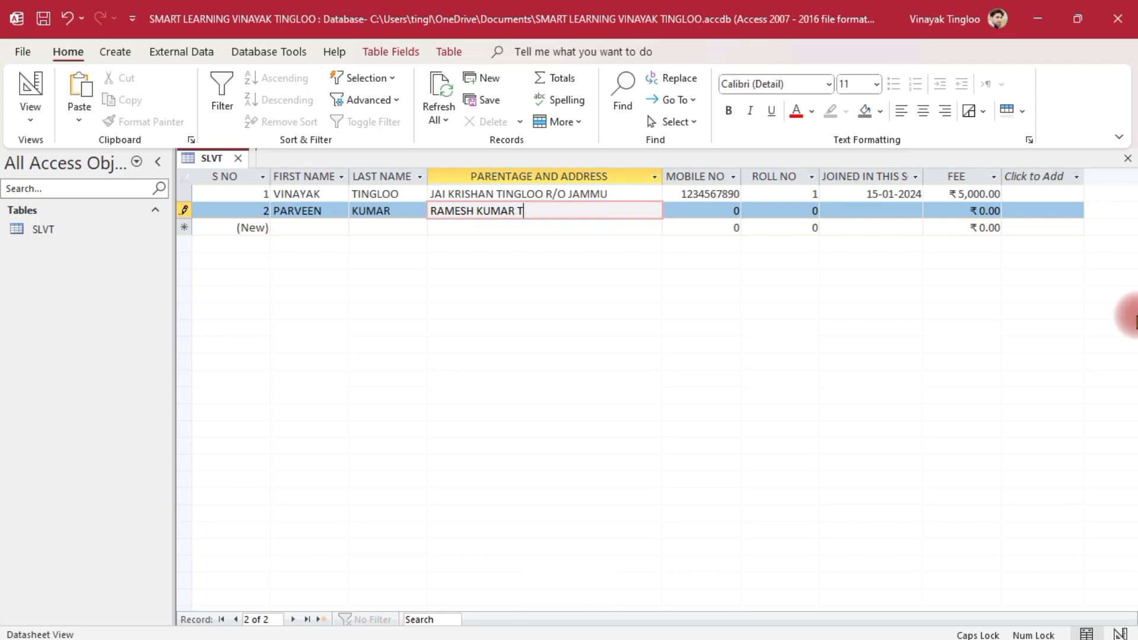
type("R/O JAMMU")
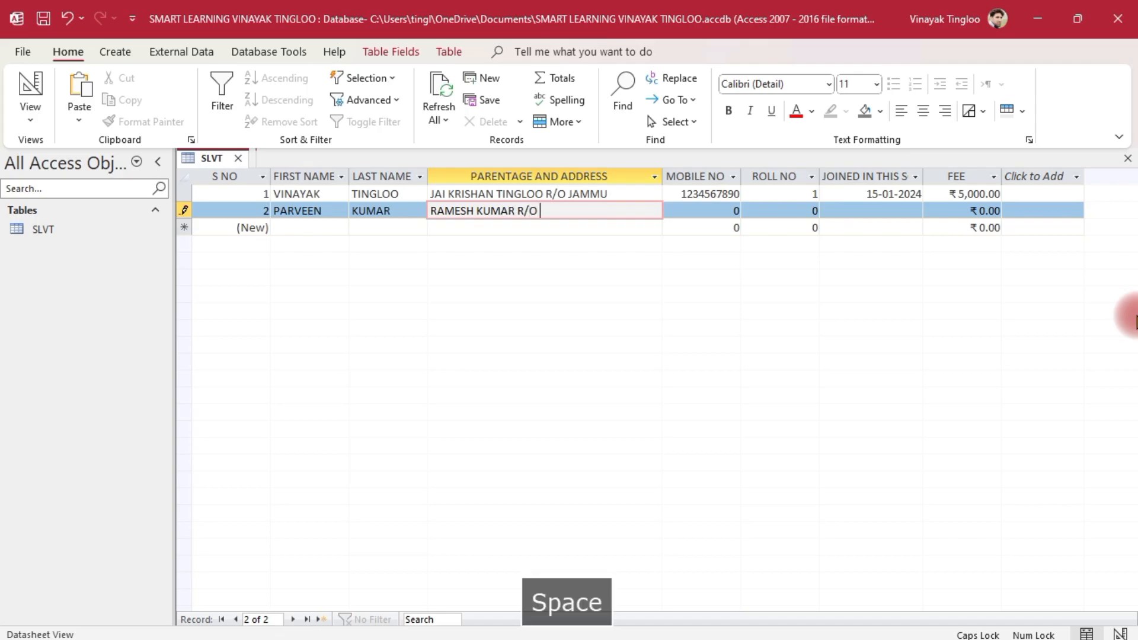
key("Tab")
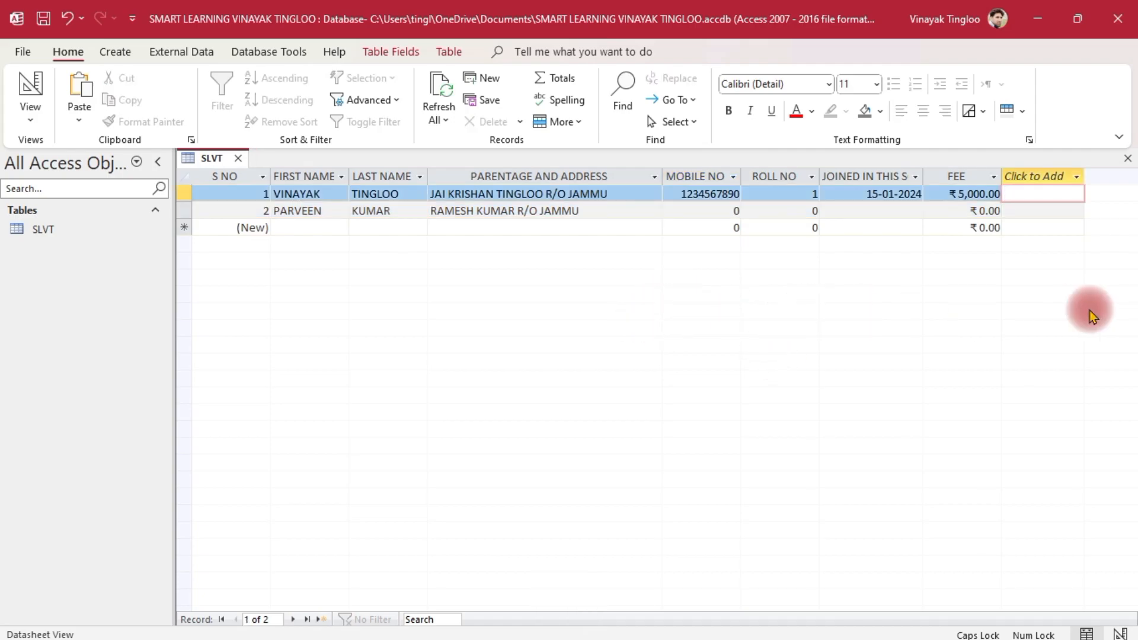
left_click(1077, 177)
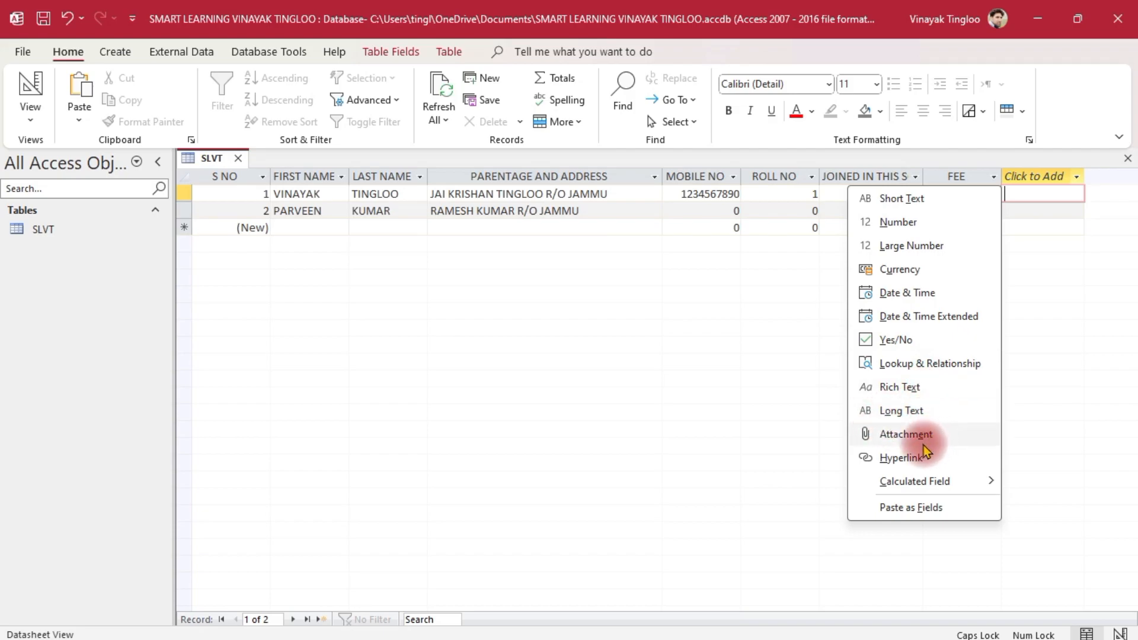
left_click(678, 389)
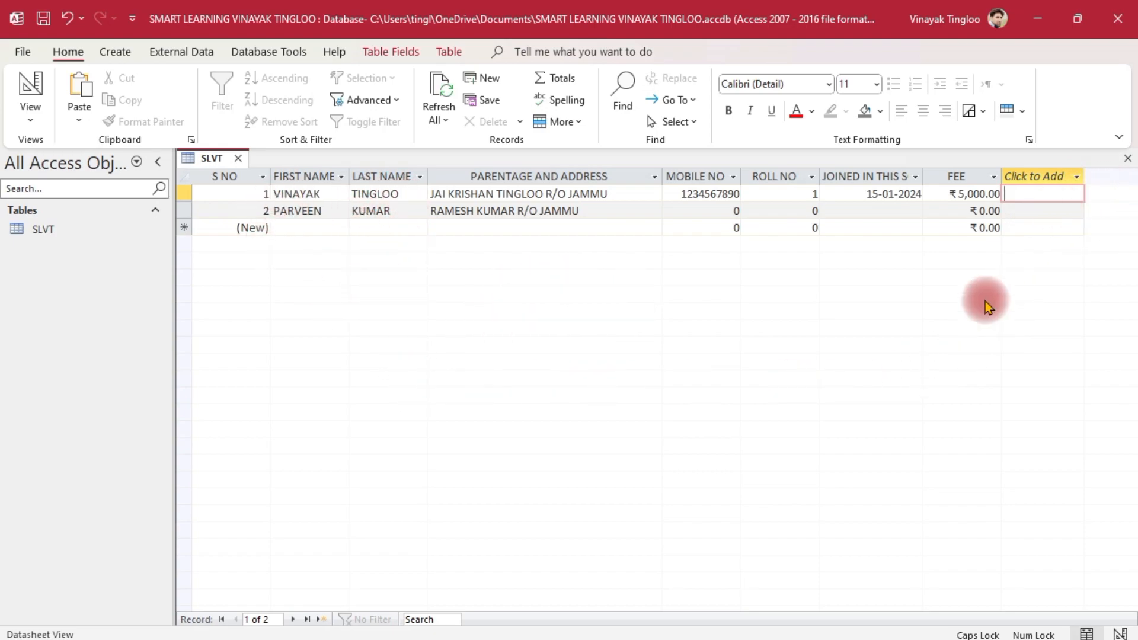
left_click(117, 52)
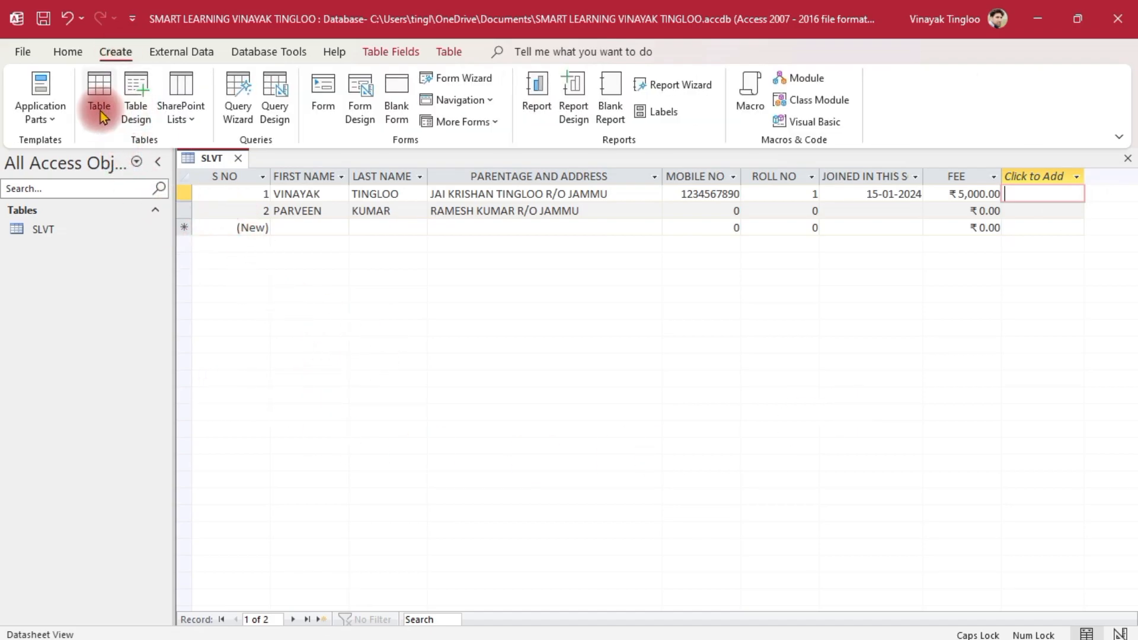
left_click(98, 93)
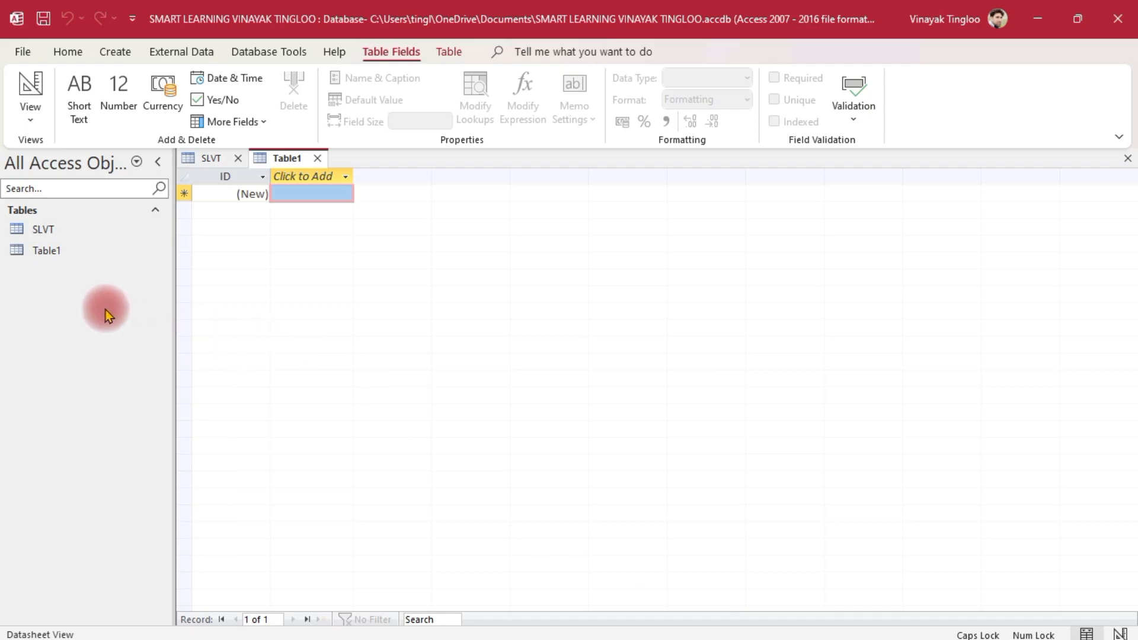
left_click(65, 231)
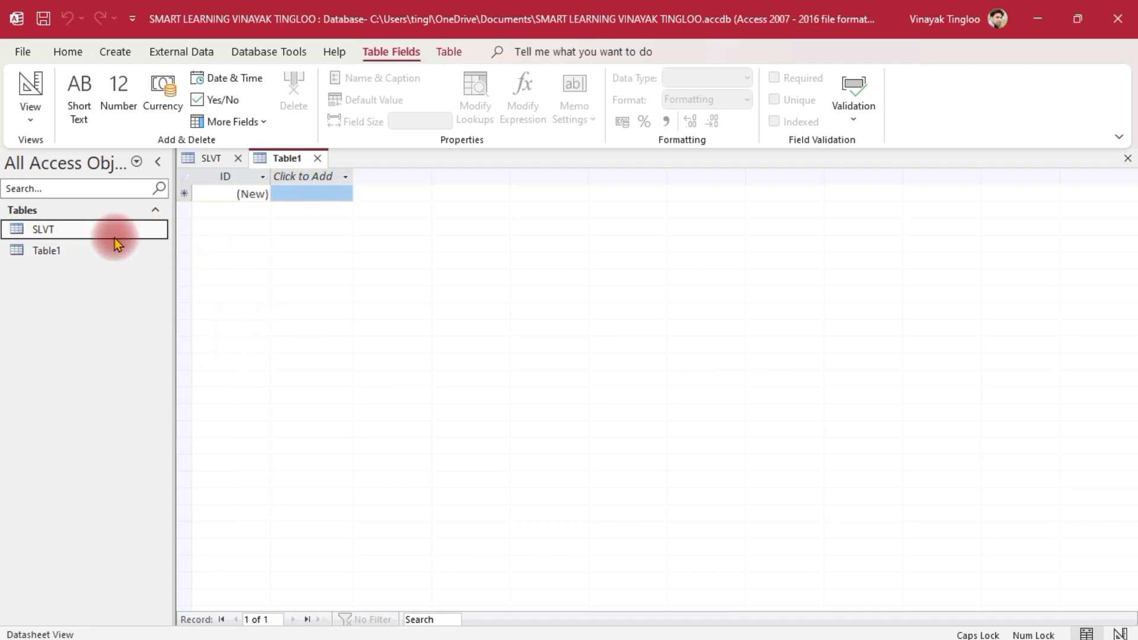
left_click(209, 157)
left_click(317, 158)
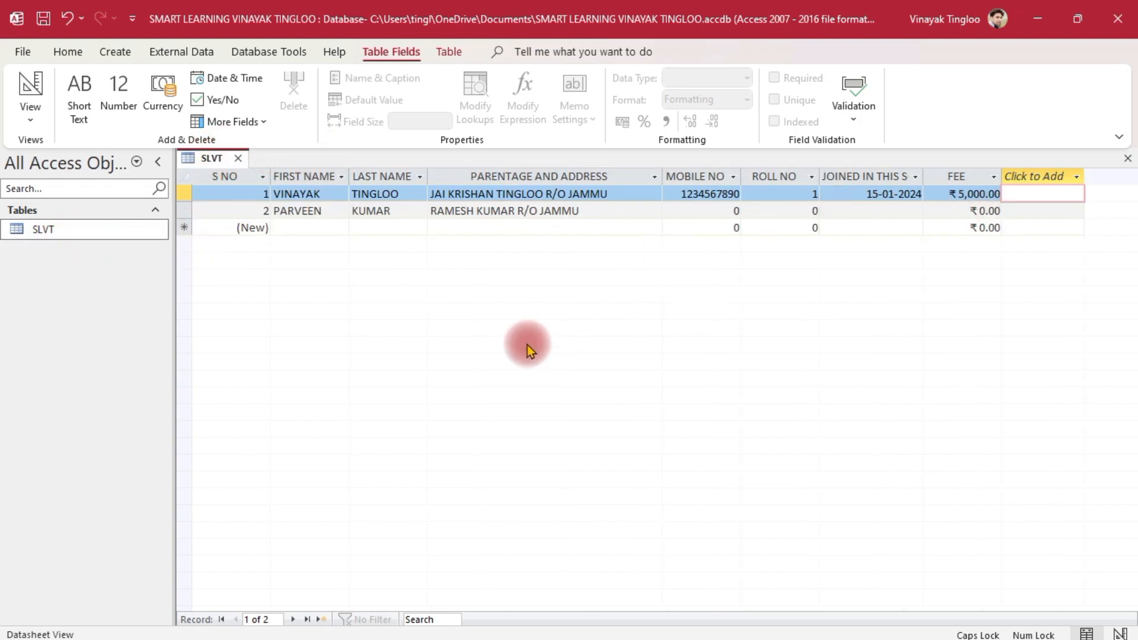
Copy SLVT and paste it as Structure Only named Copy Of SLVT, then open it
right_click(78, 229)
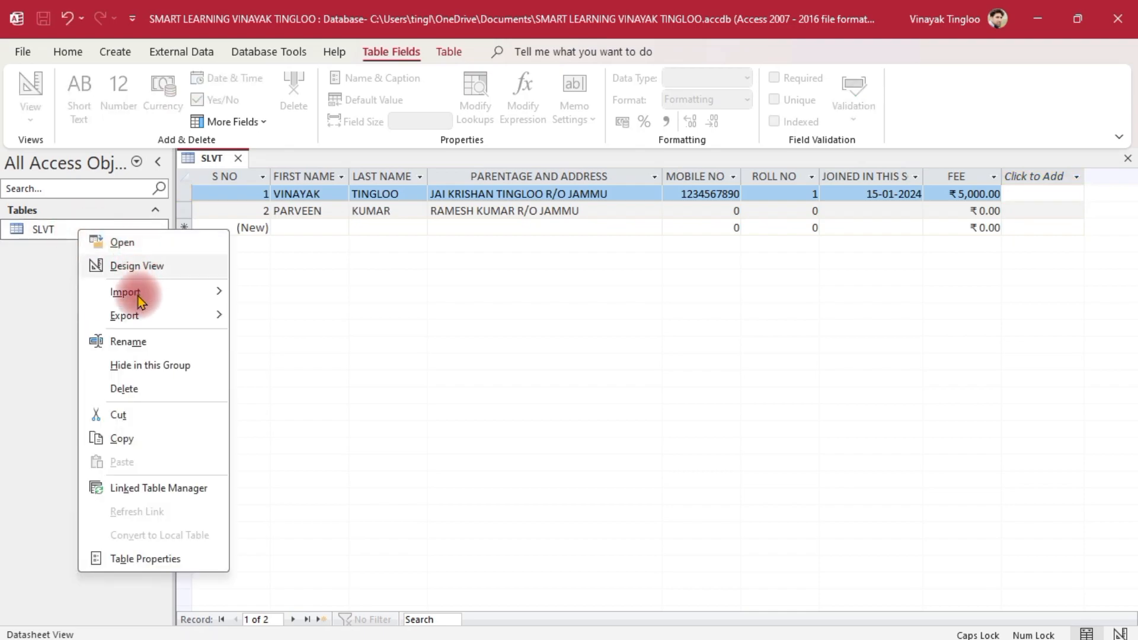
left_click(136, 438)
right_click(55, 278)
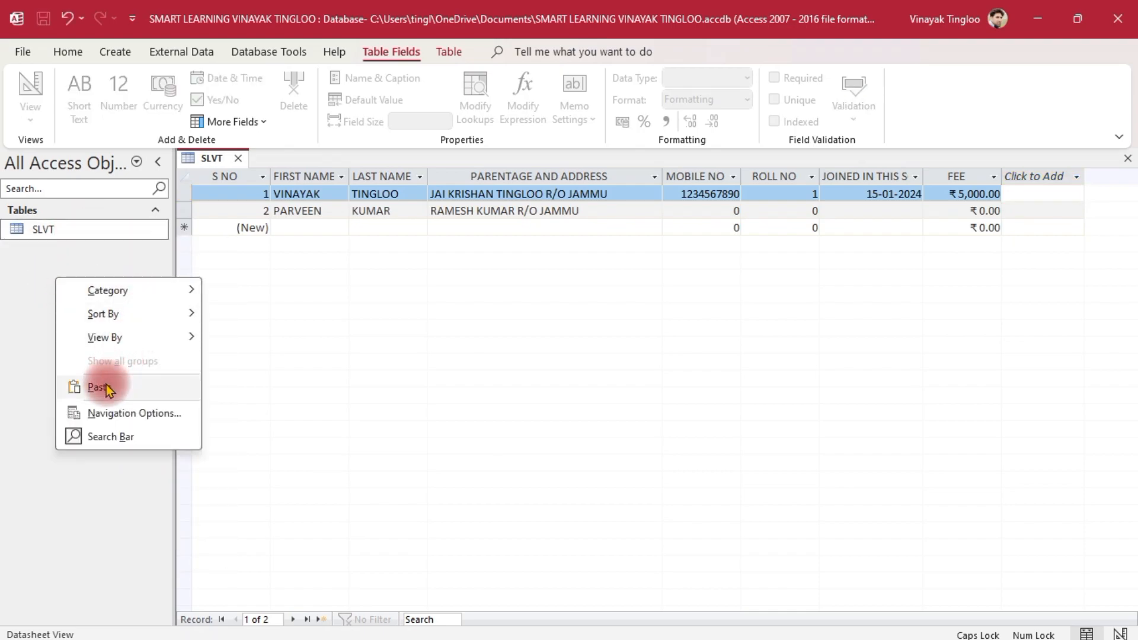
left_click(113, 387)
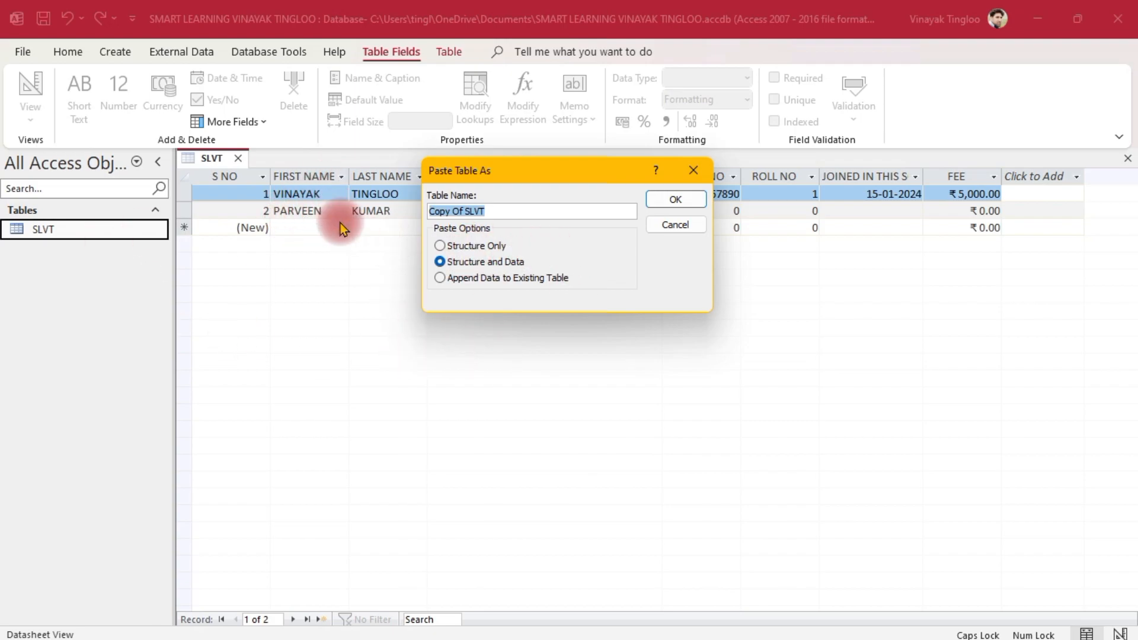
left_click_drag(579, 171, 610, 330)
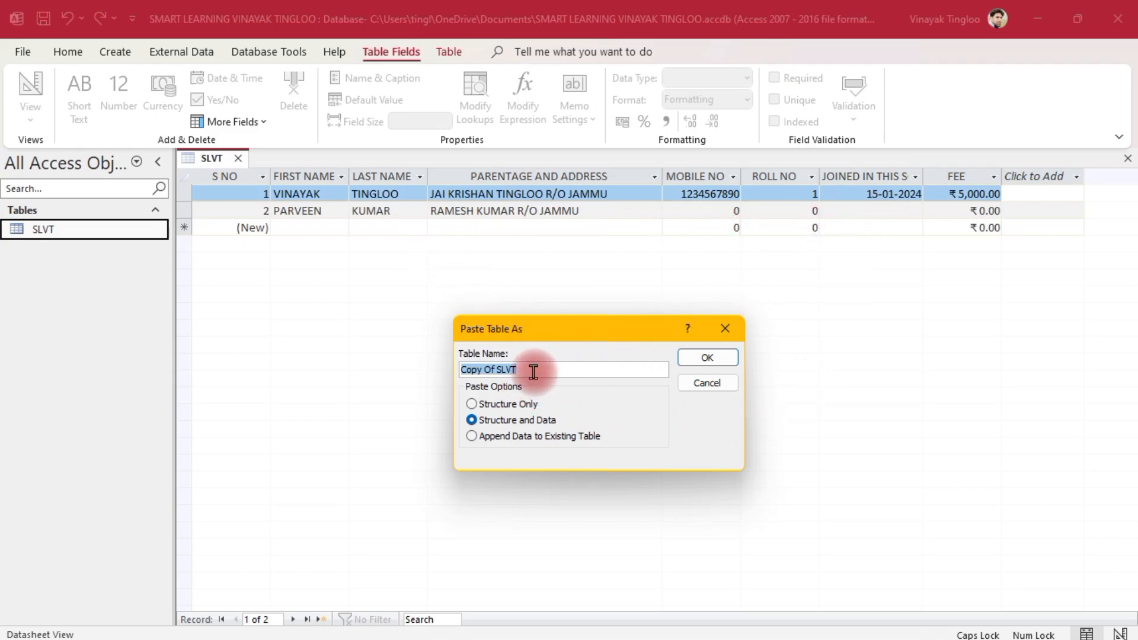
left_click(508, 403)
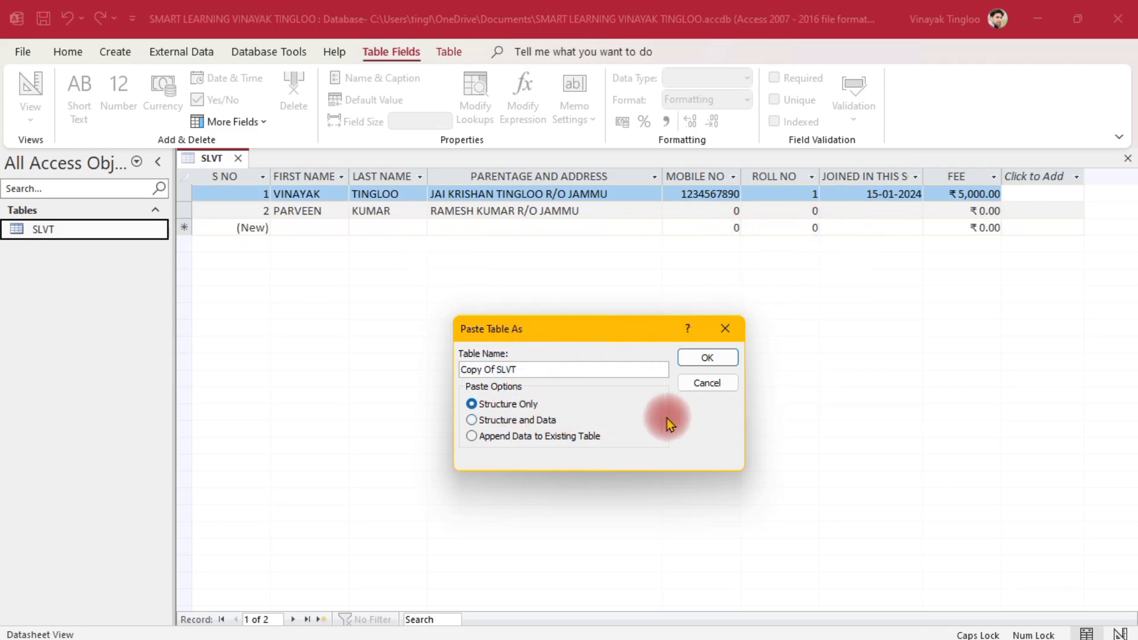
left_click(707, 357)
double_click(92, 229)
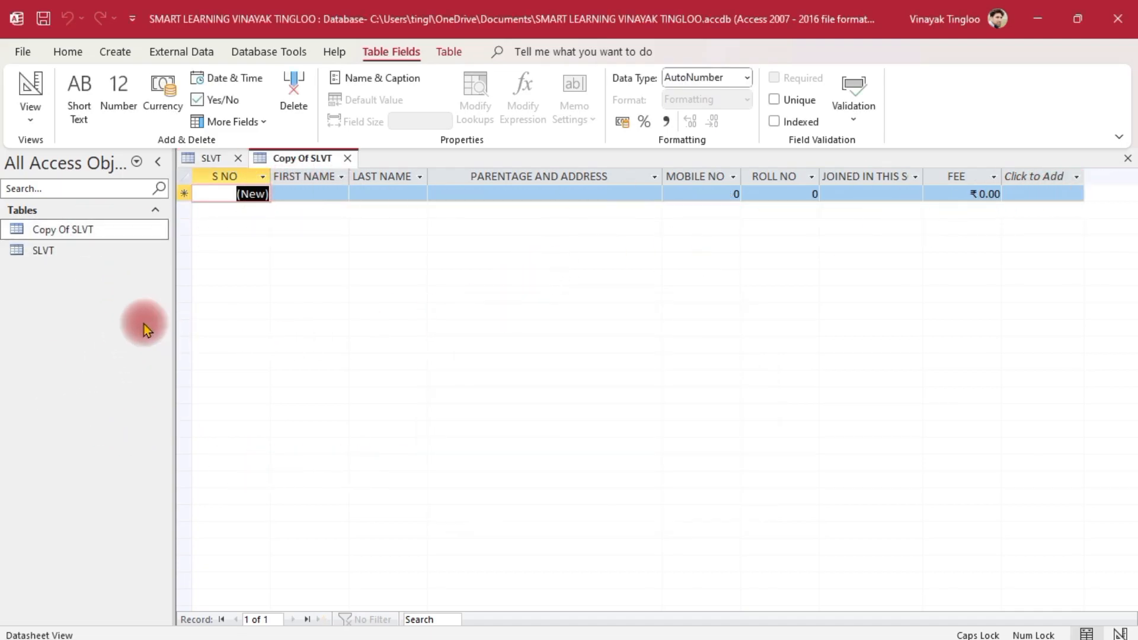
Delete the second student record from SLVT, keeping only record 1 with its ₹5,000.00 fee
double_click(67, 250)
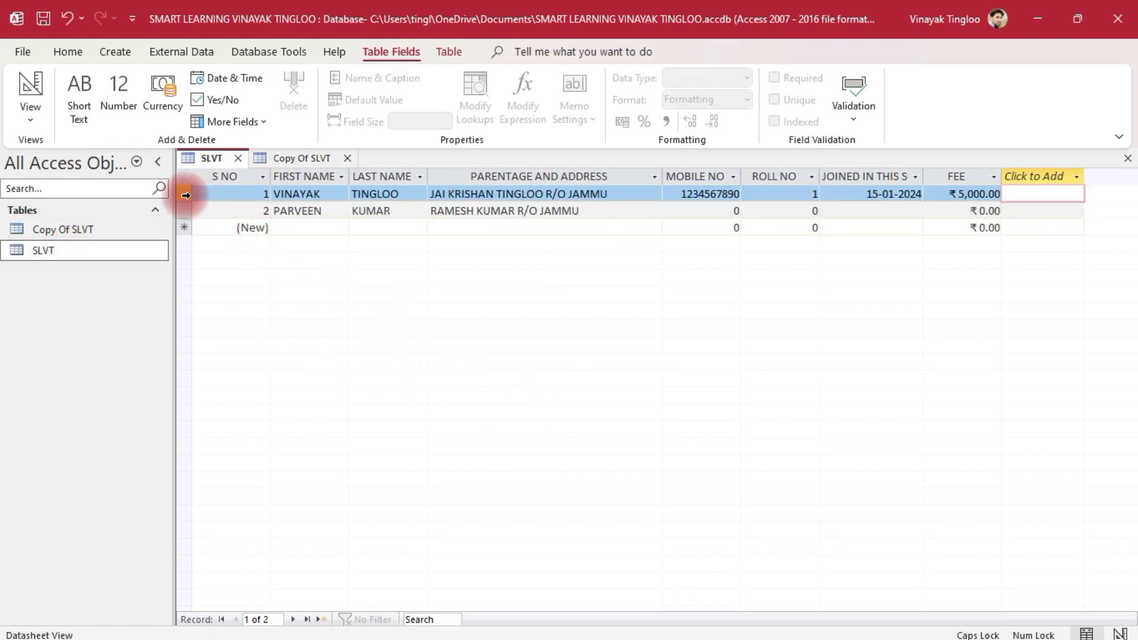
left_click(186, 195)
right_click(185, 195)
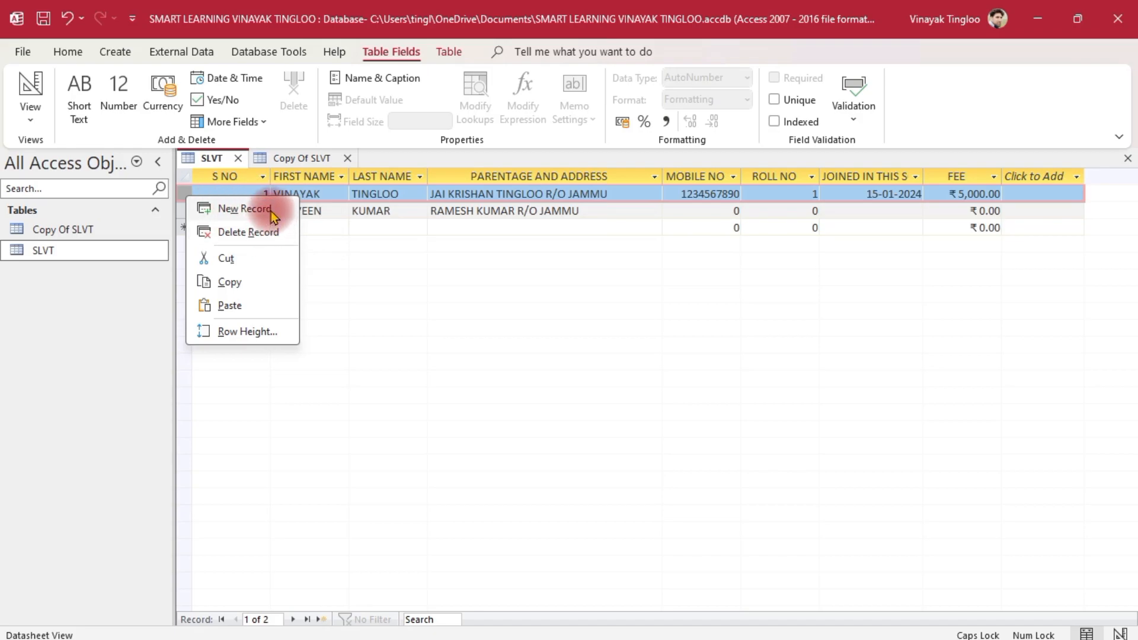
left_click(249, 208)
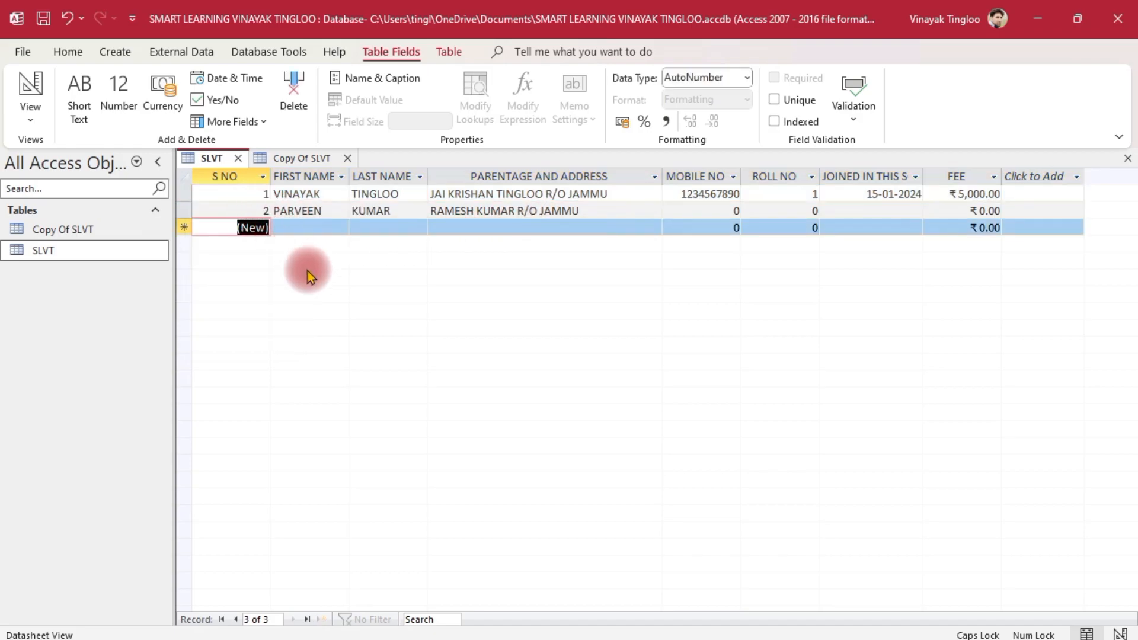
right_click(182, 212)
left_click(241, 249)
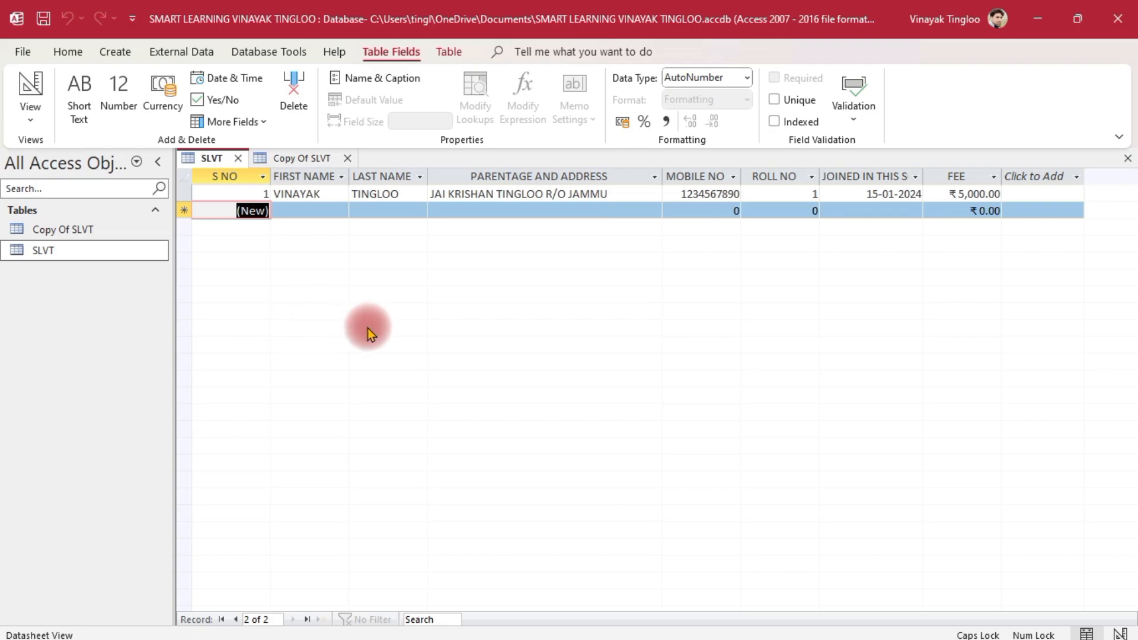
left_click(115, 52)
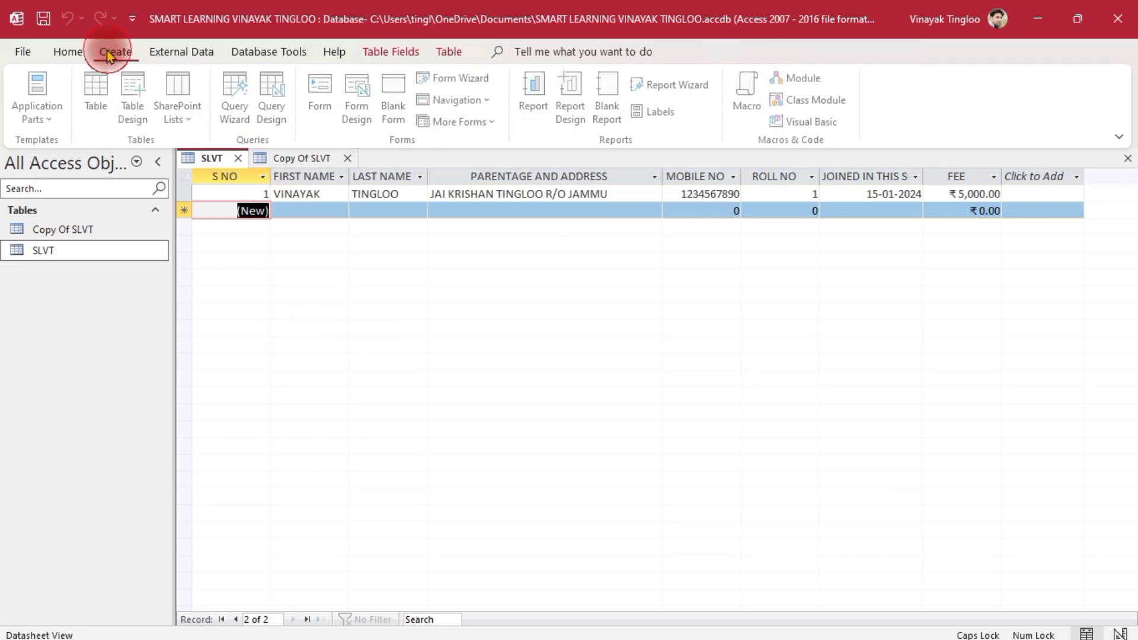